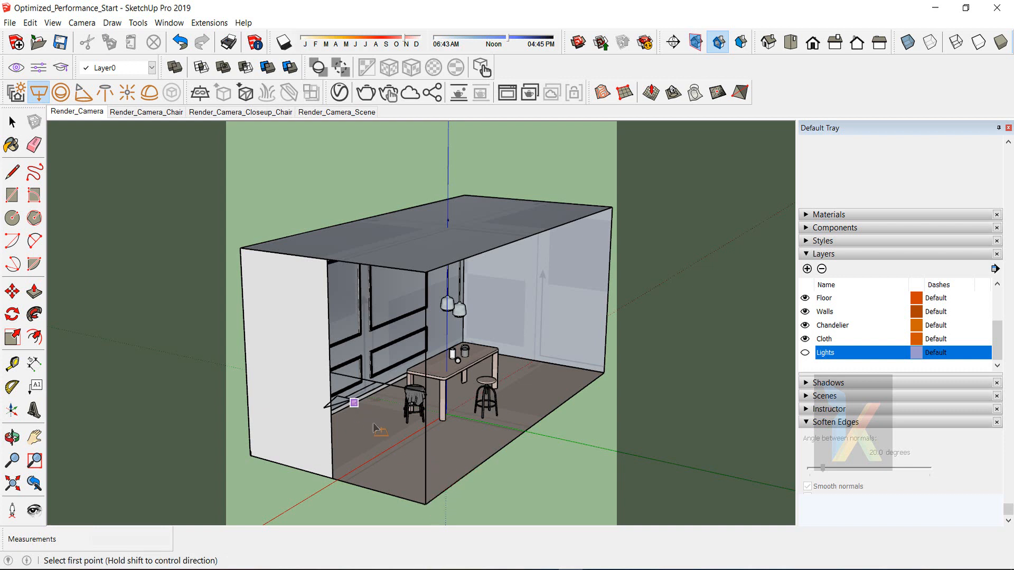
Flip the rectangle light at the room's side opening along the component's red axis and along its blue axis.
middle_drag(430, 415, 203, 419)
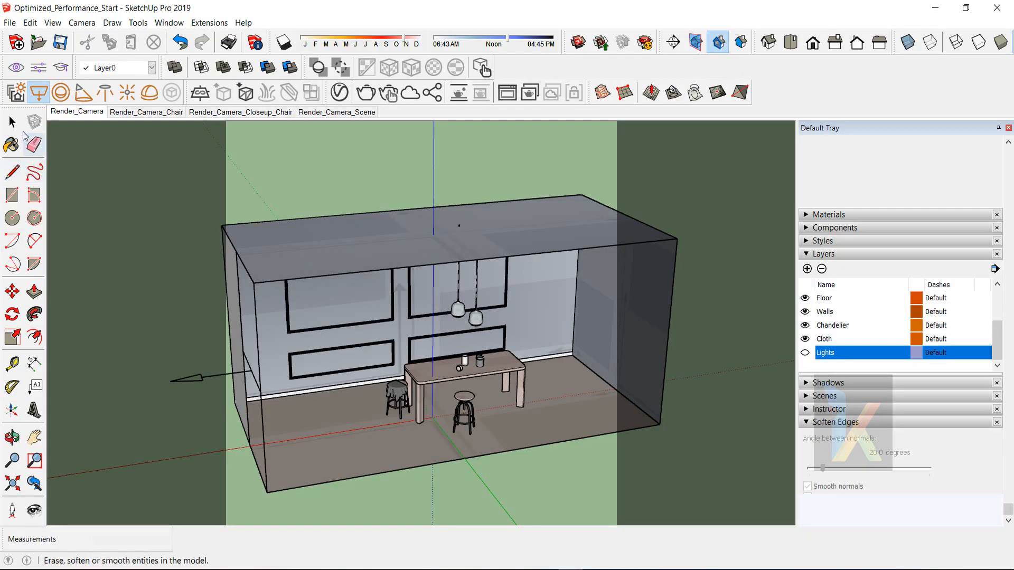
key(space)
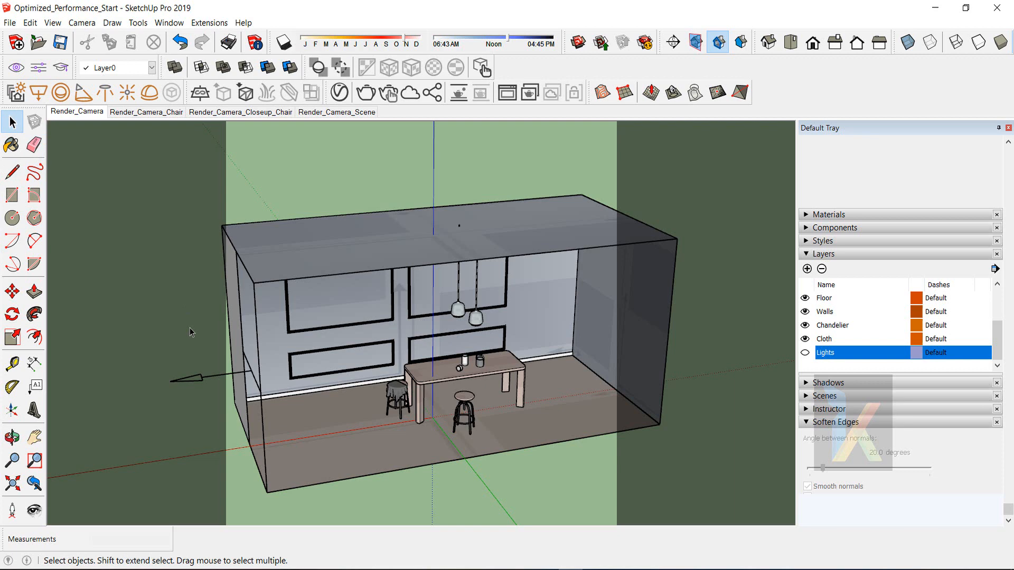
click(224, 384)
right_click(225, 380)
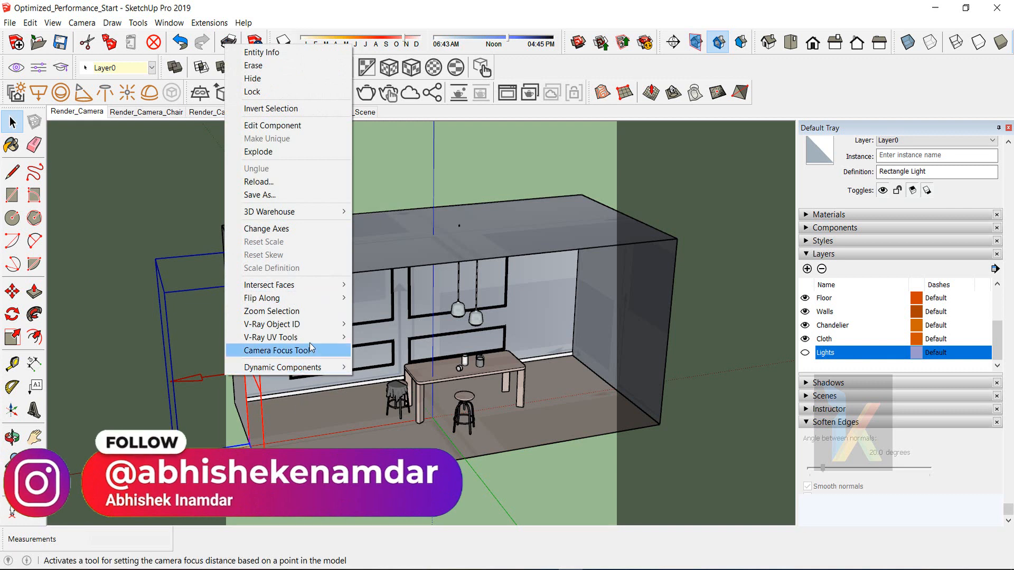
mouse_move(302, 298)
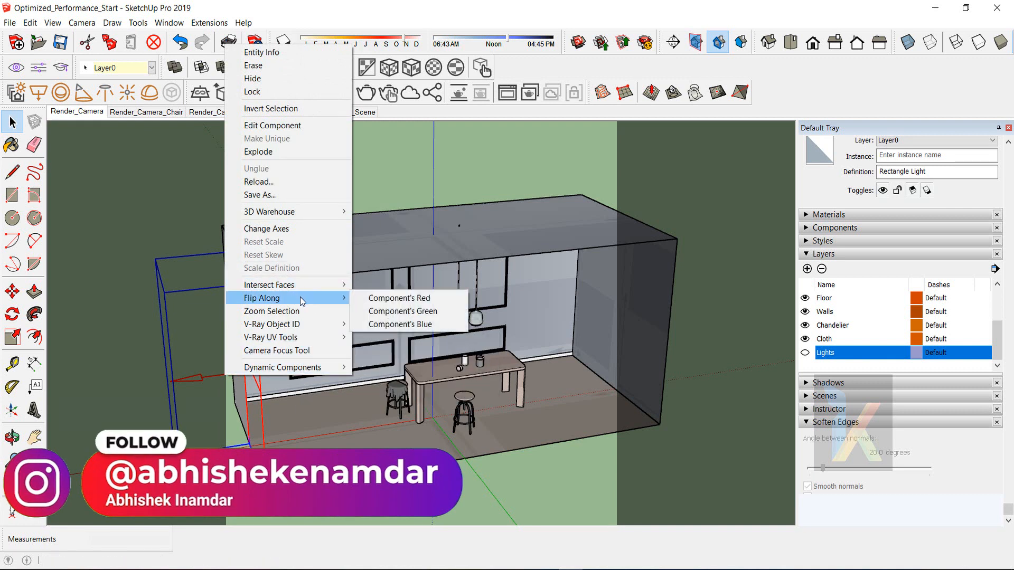
click(431, 298)
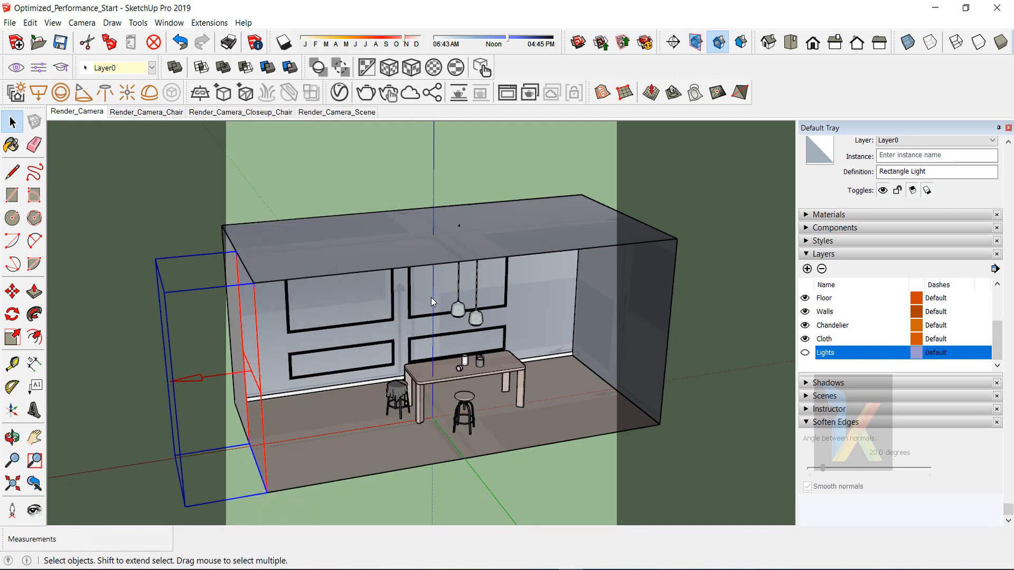
right_click(250, 376)
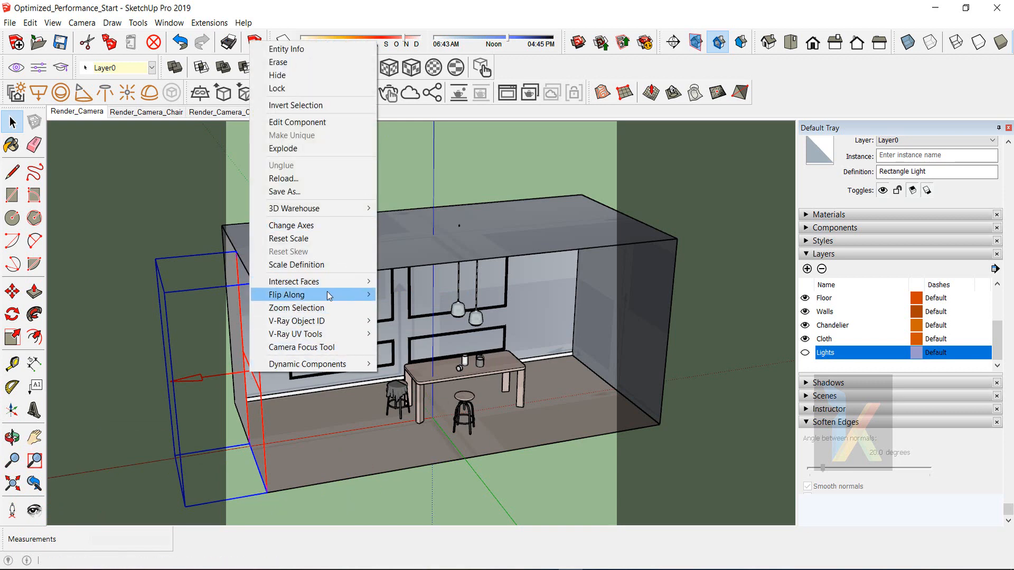
mouse_move(325, 297)
click(435, 319)
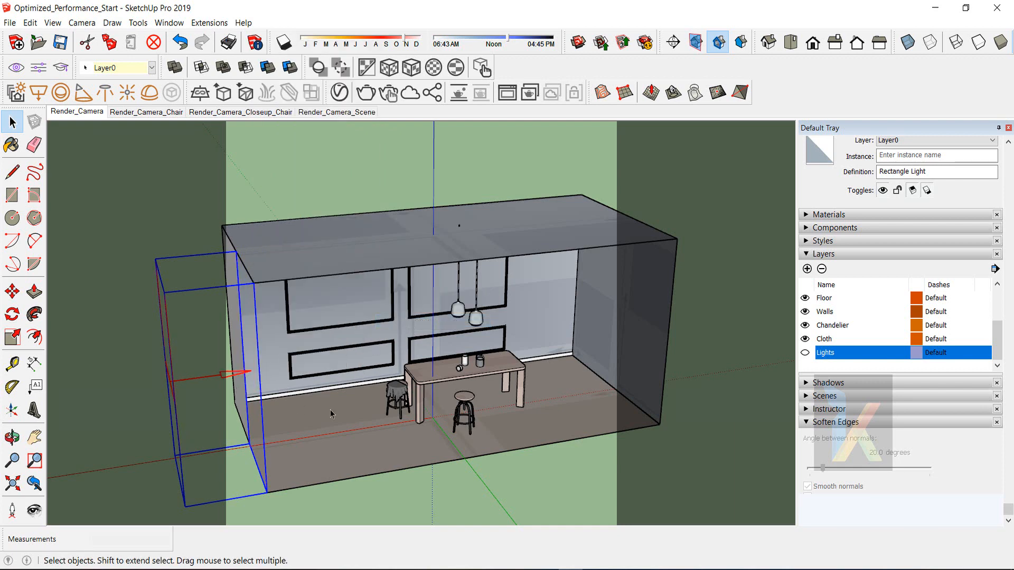
Move the rectangle light by its lower front corner onto the matching floor corner at the end of the room.
mouse_move(331, 413)
middle_down()
mouse_move(236, 441)
mouse_move(396, 414)
mouse_move(341, 400)
middle_up()
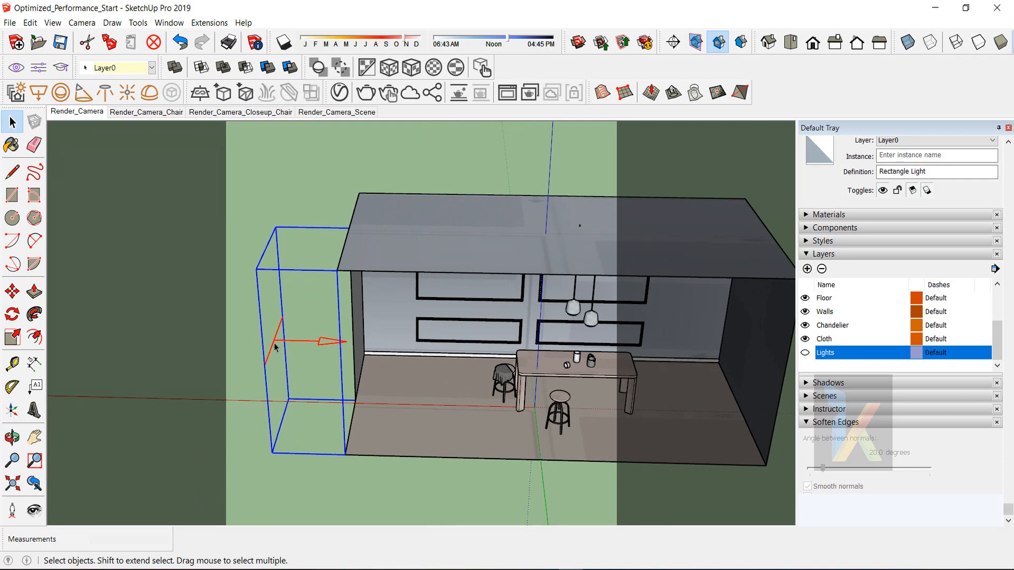
key(m)
click(271, 452)
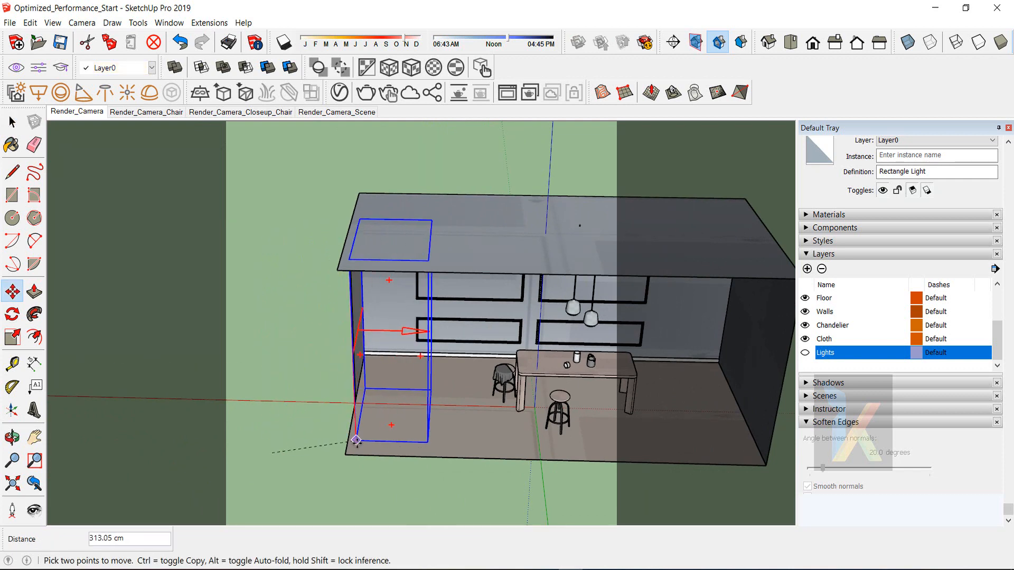
click(346, 454)
middle_drag(463, 402, 401, 417)
click(11, 123)
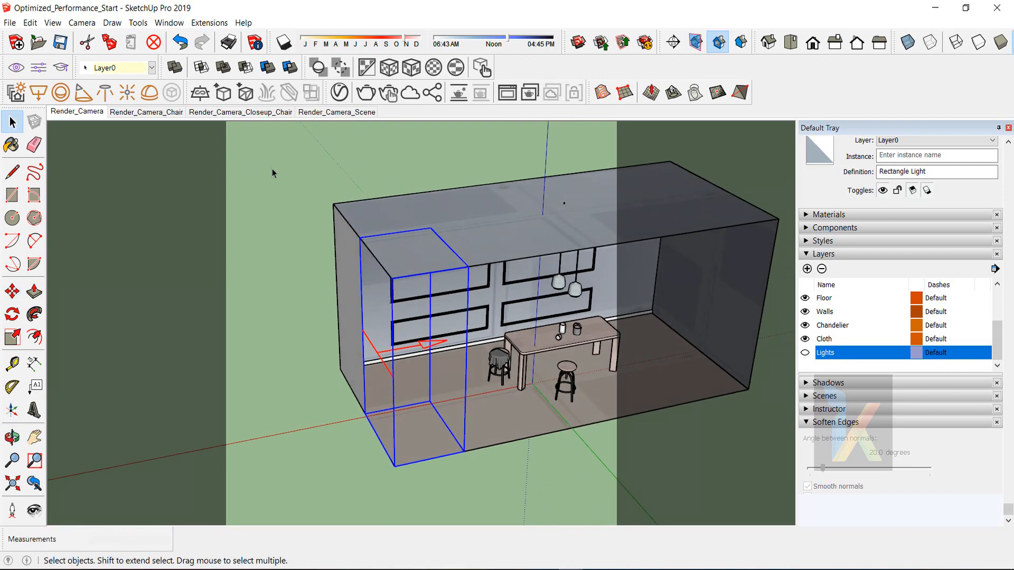
click(272, 169)
middle_drag(451, 377, 333, 328)
Set the intensity of the selected rectangle light to 35 in the V-Ray Asset Editor.
click(313, 334)
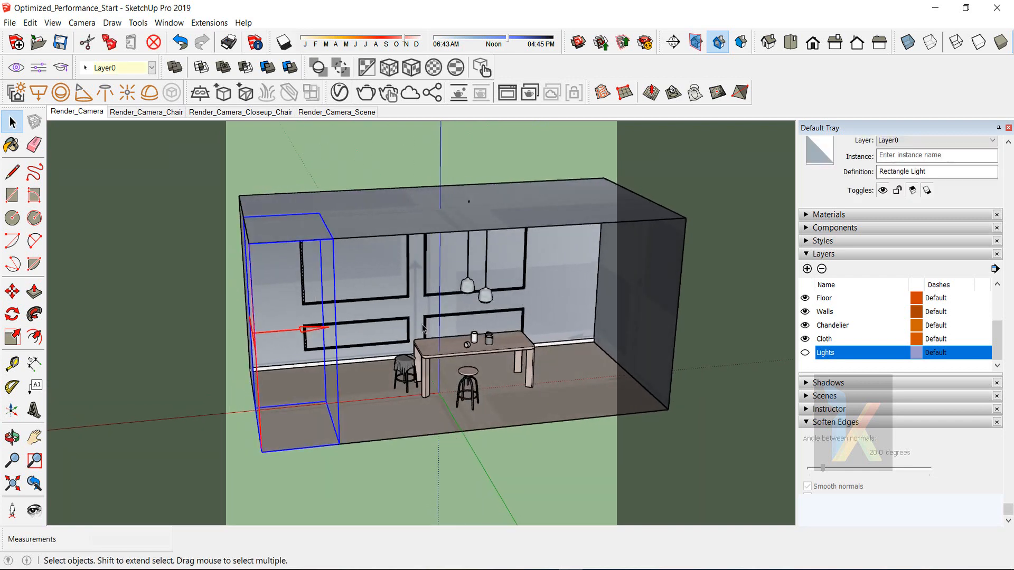
click(347, 94)
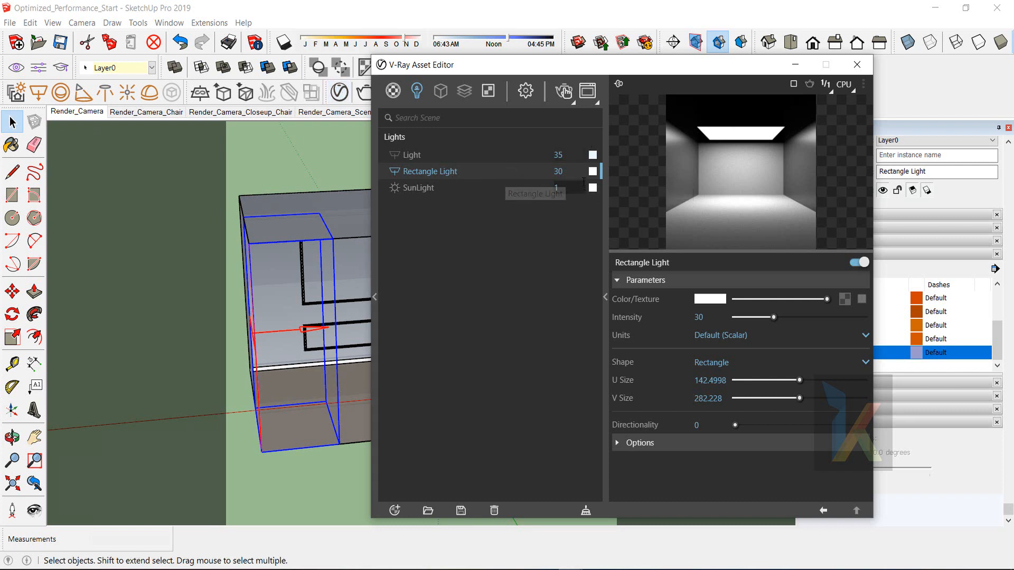
text(35)
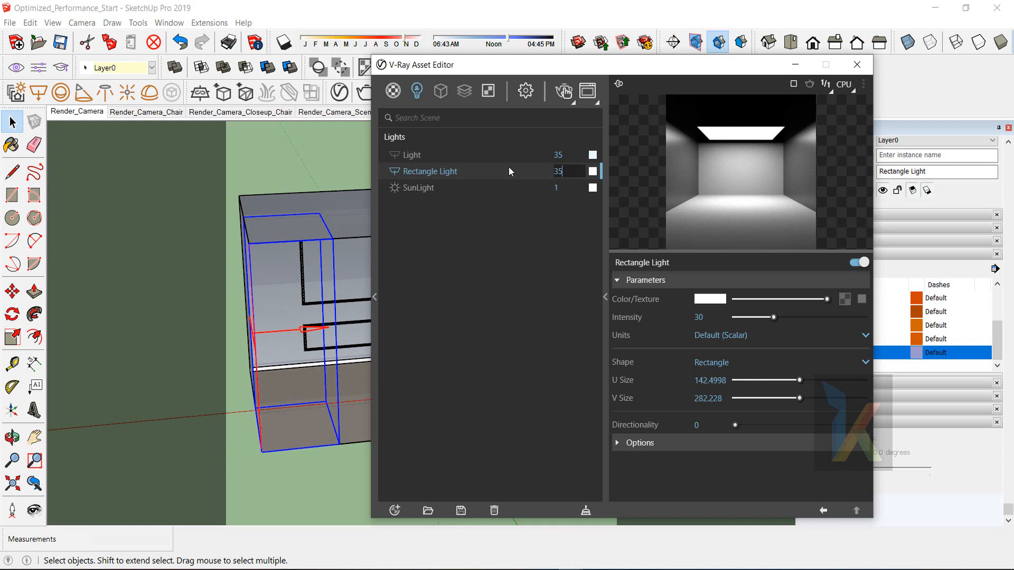
key(Return)
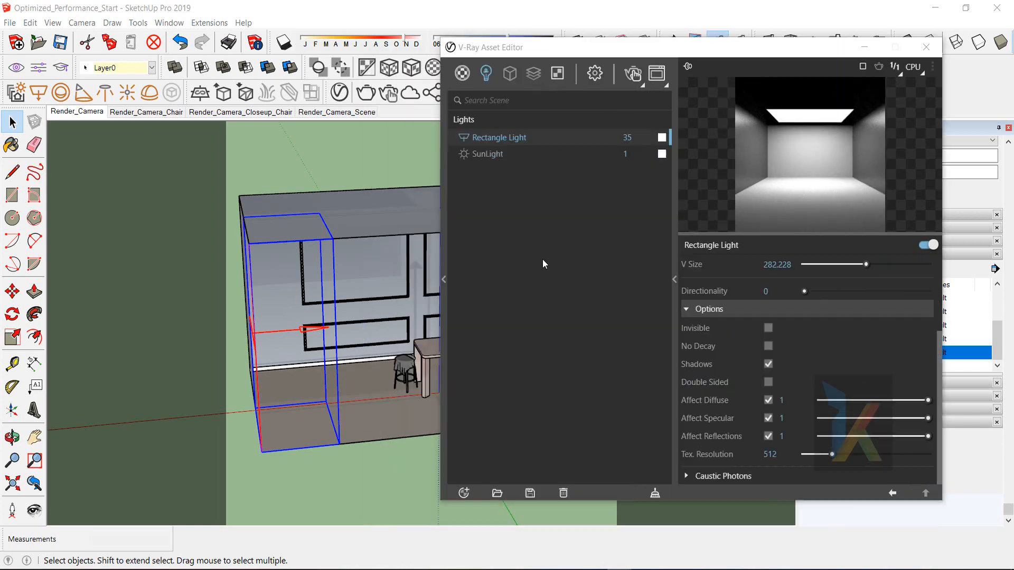
Give the rectangle light a pale blue colour of about R 0.816, G 0.9, B 1.
drag(622, 55, 517, 61)
click(383, 158)
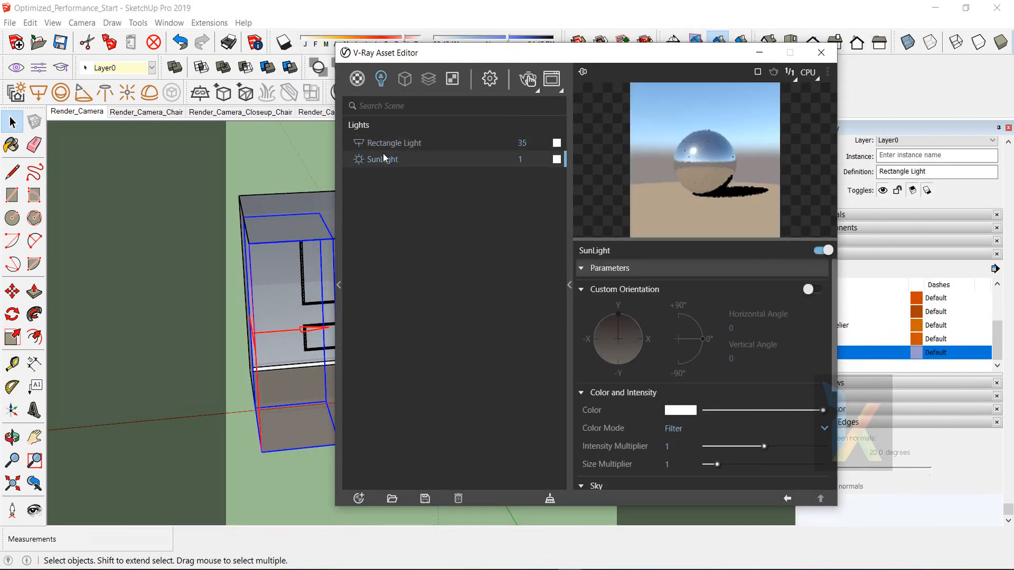
click(394, 142)
scroll(758, 368, up, 3)
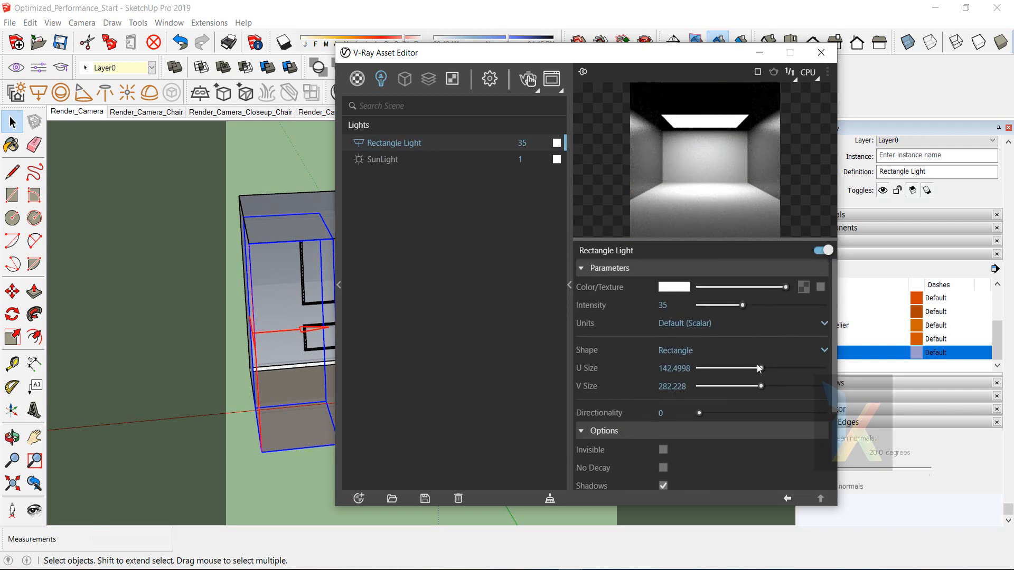
click(674, 287)
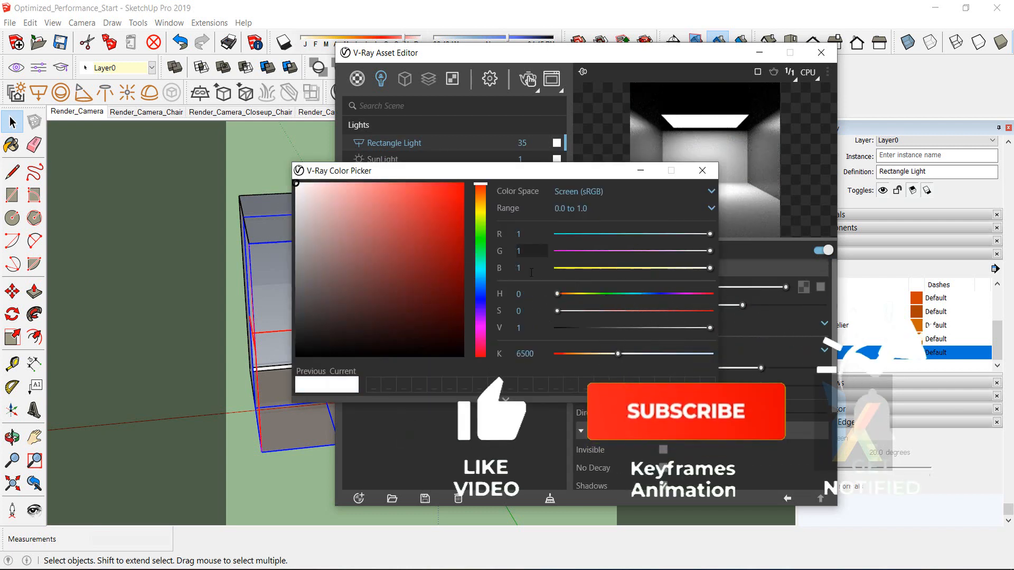
click(481, 287)
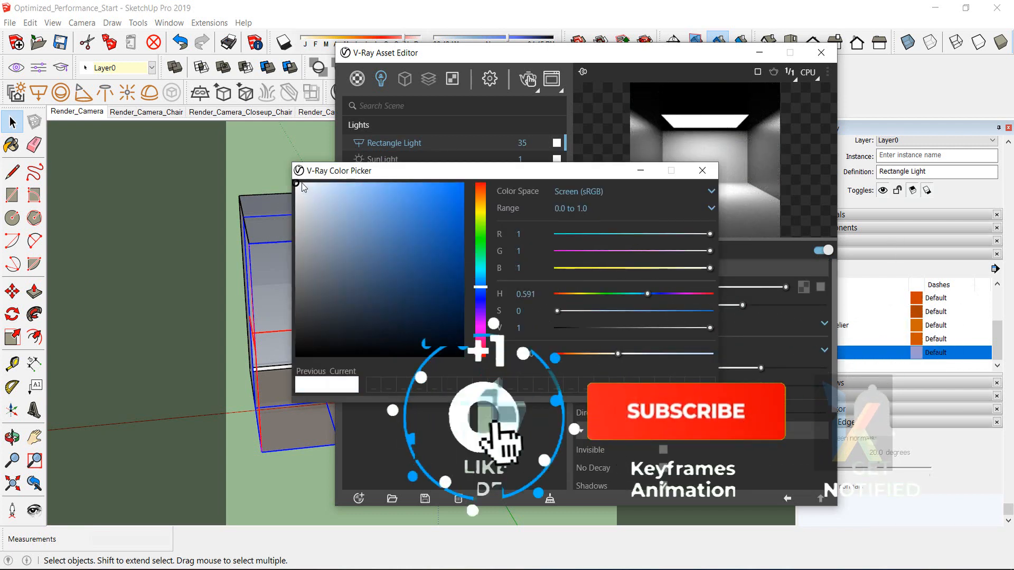
drag(307, 185, 323, 182)
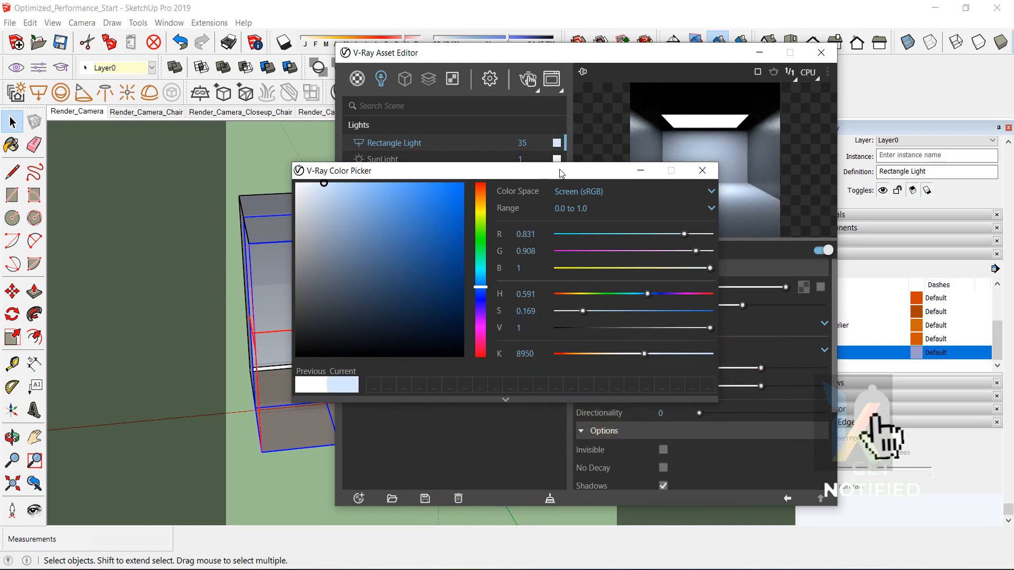
drag(561, 170, 384, 141)
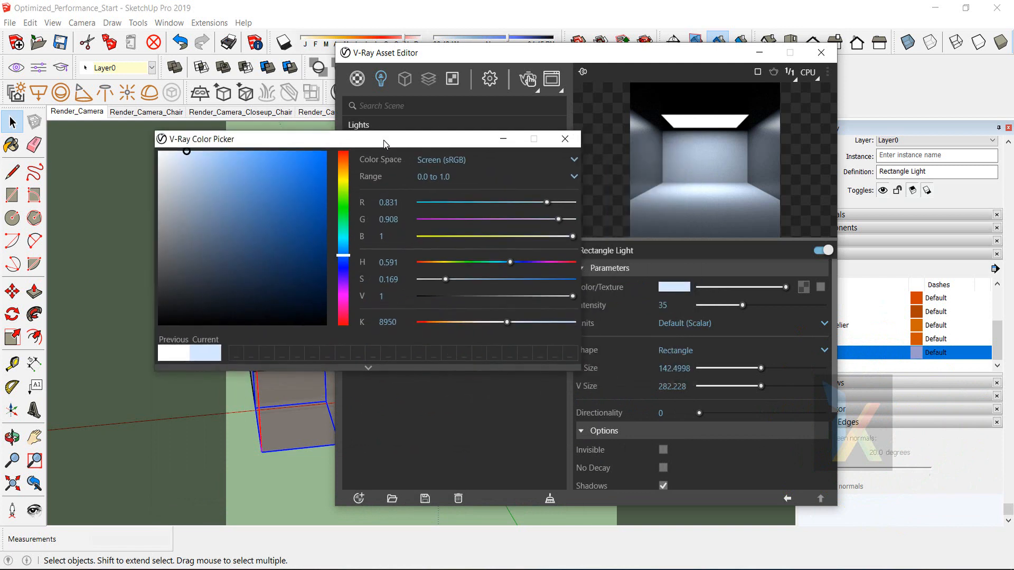
mouse_move(189, 157)
mouse_down()
mouse_move(178, 154)
mouse_move(190, 154)
mouse_up()
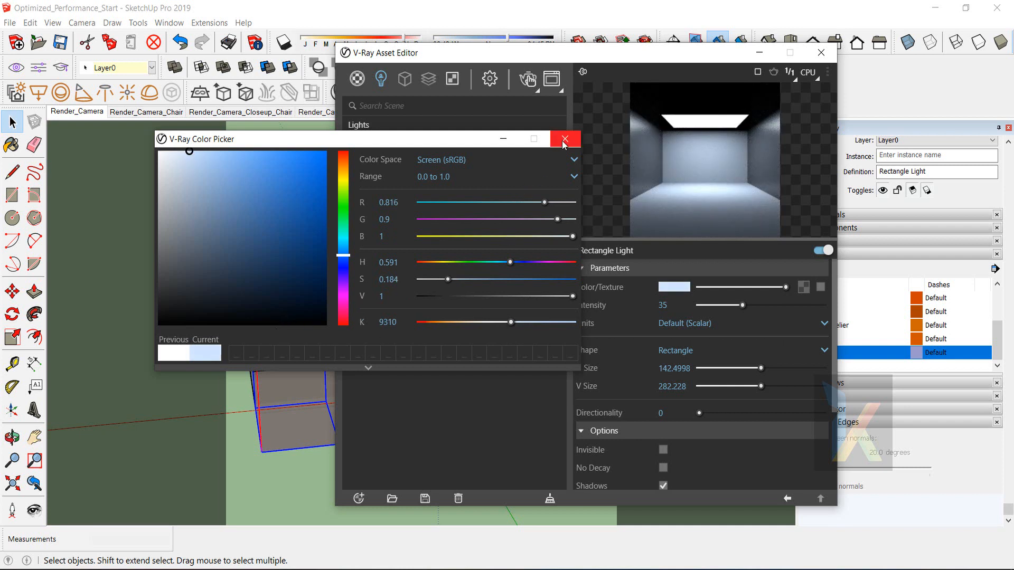
click(564, 140)
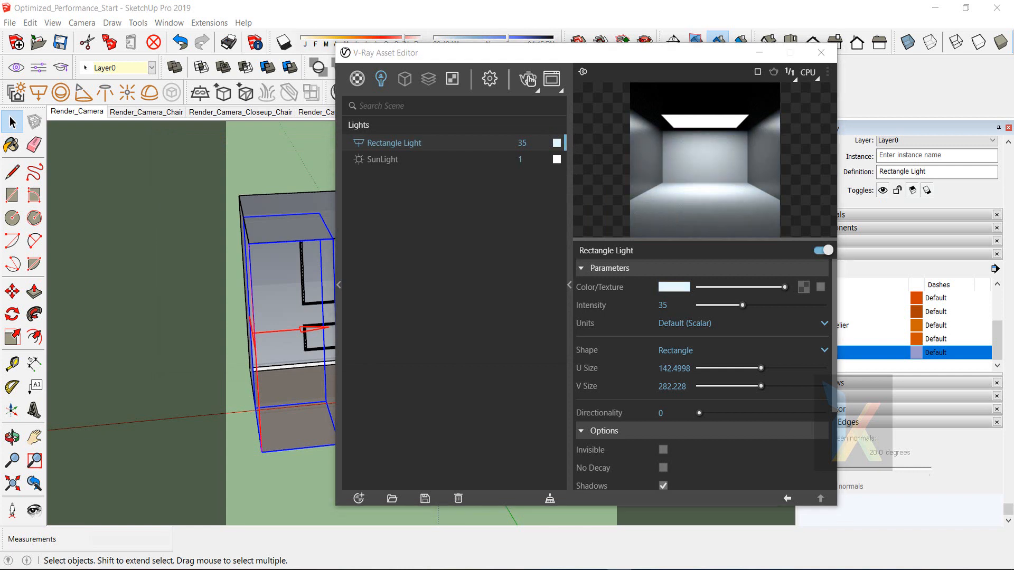
Try a directionality of 0.3 on the rectangle light, set it to 0.4 and close the V-Ray Asset Editor.
drag(834, 379, 827, 349)
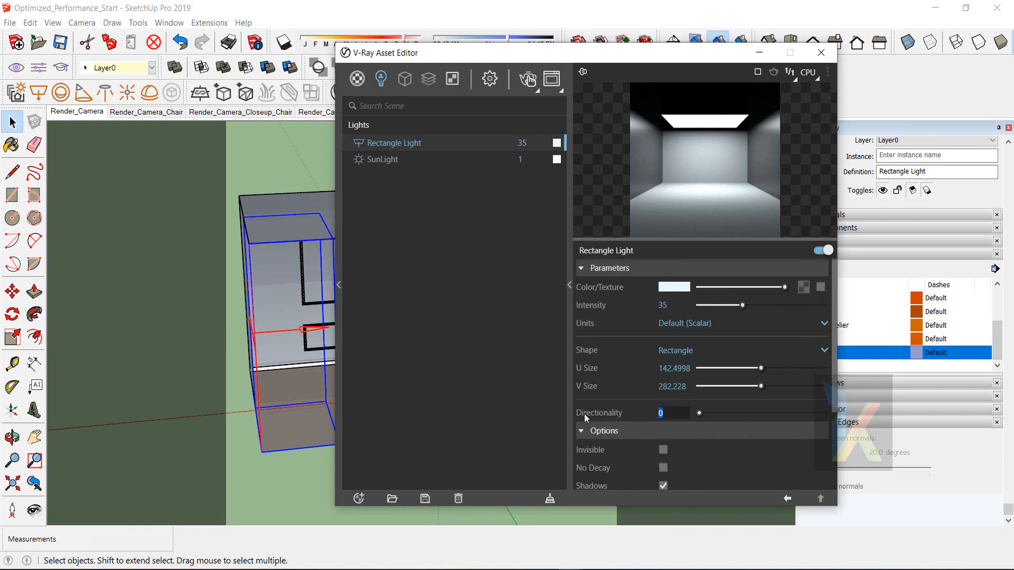
text(.3)
key(Return)
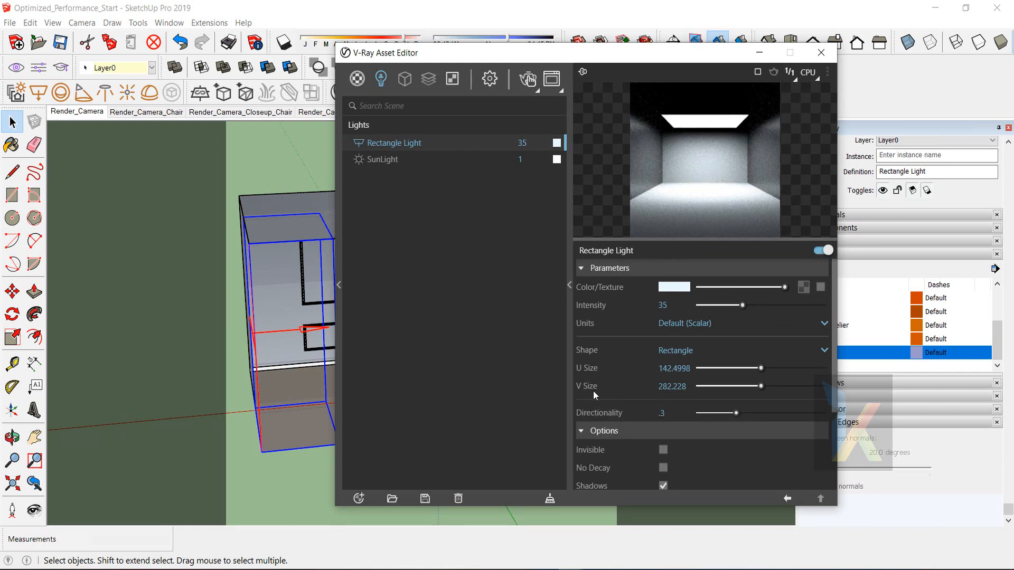
click(621, 413)
text(.4)
key(Return)
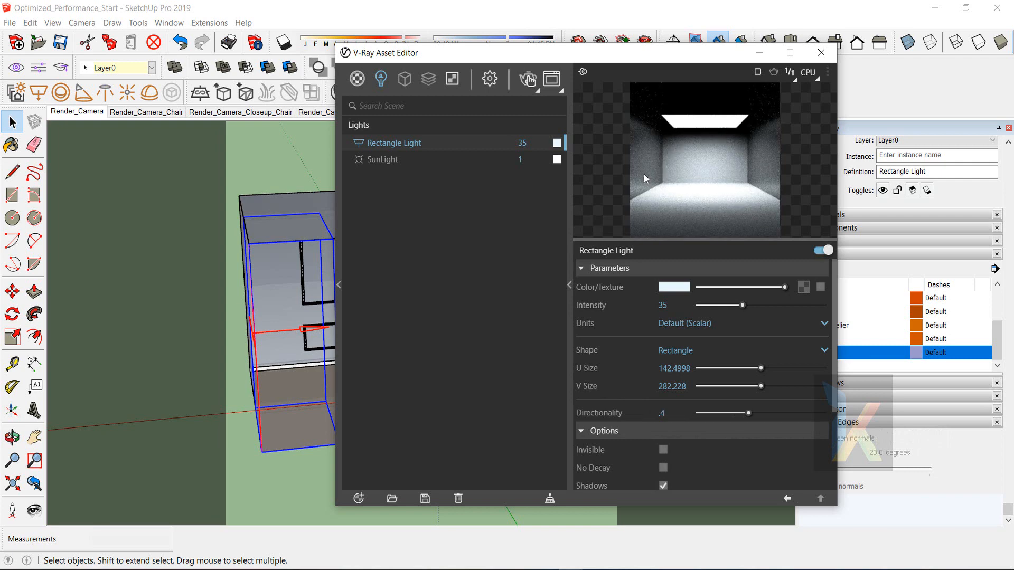
click(820, 53)
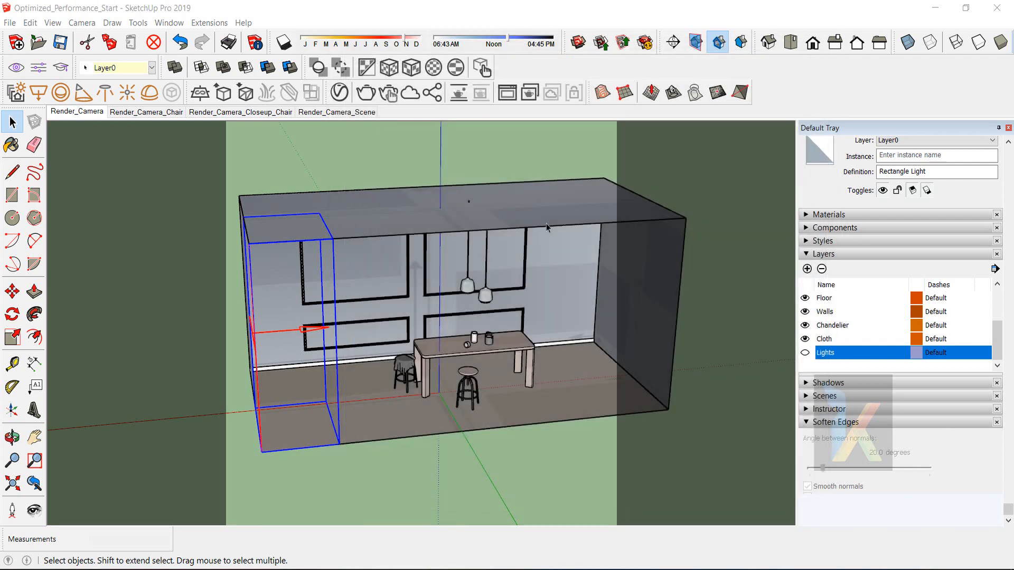
Check the rectangle light's placement relative to the Render_Camera scene and return to that scene's view.
click(76, 112)
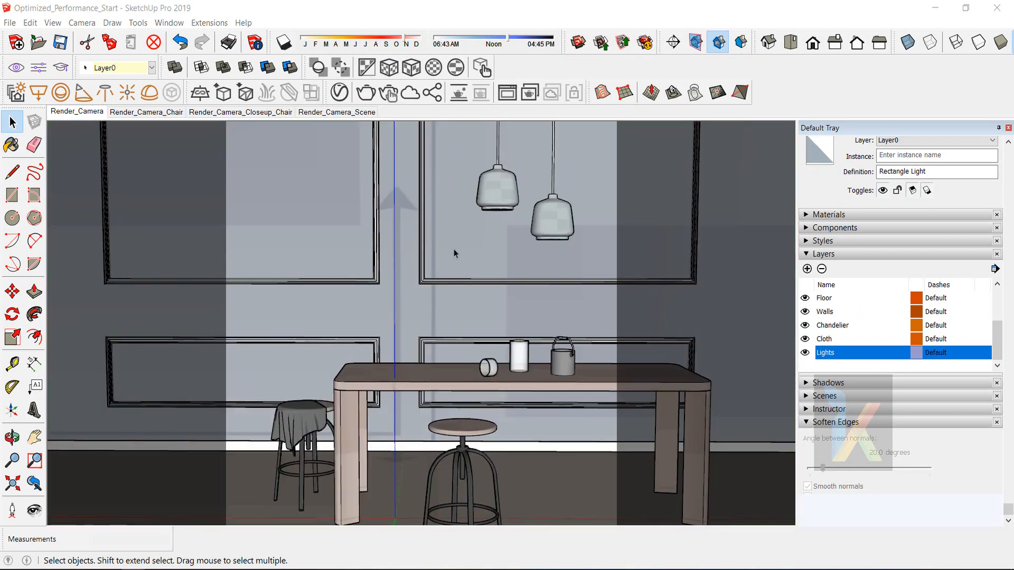
scroll(439, 262, down, 8)
scroll(298, 290, up, 5)
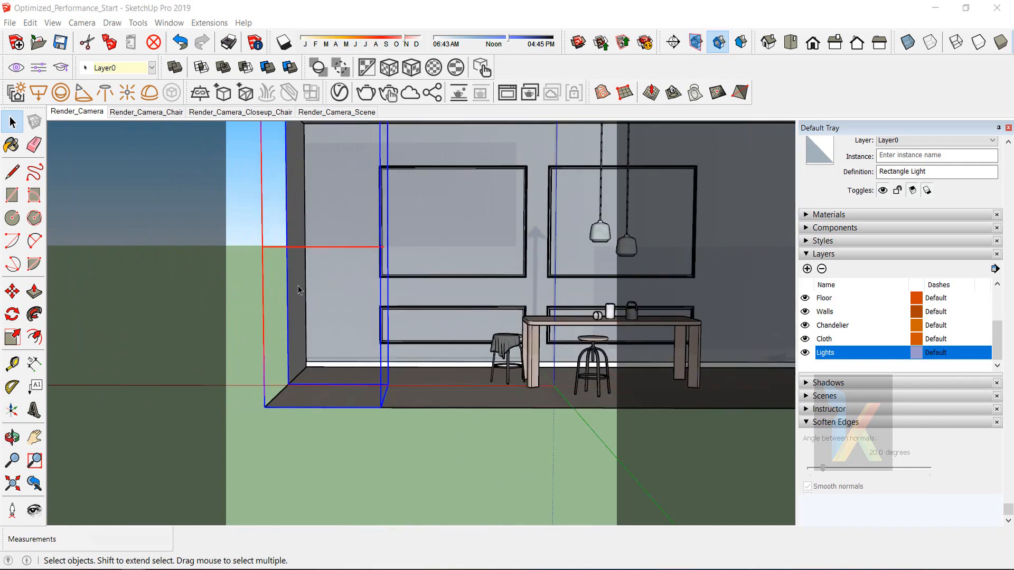
middle_drag(407, 265, 351, 300)
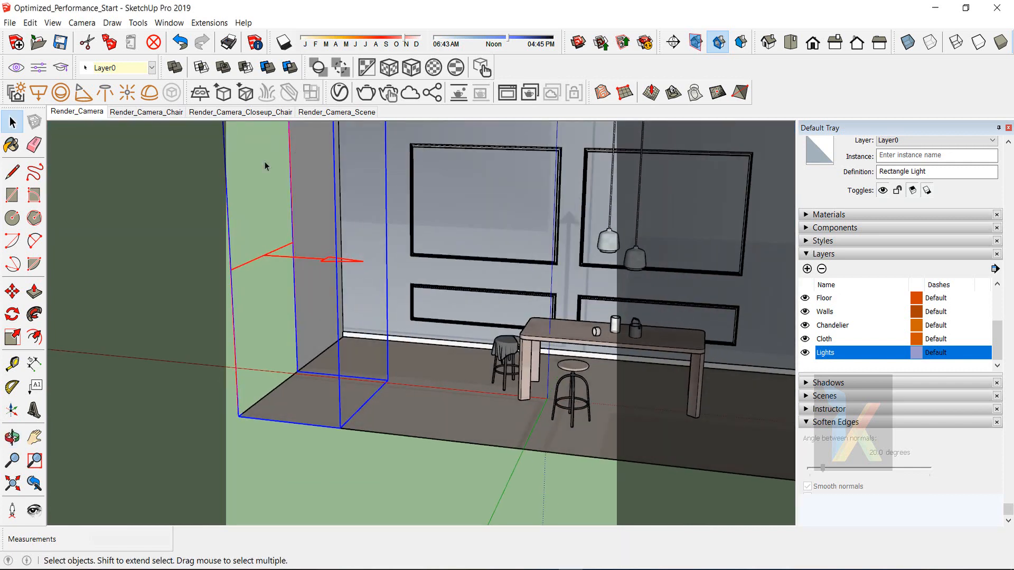
click(119, 112)
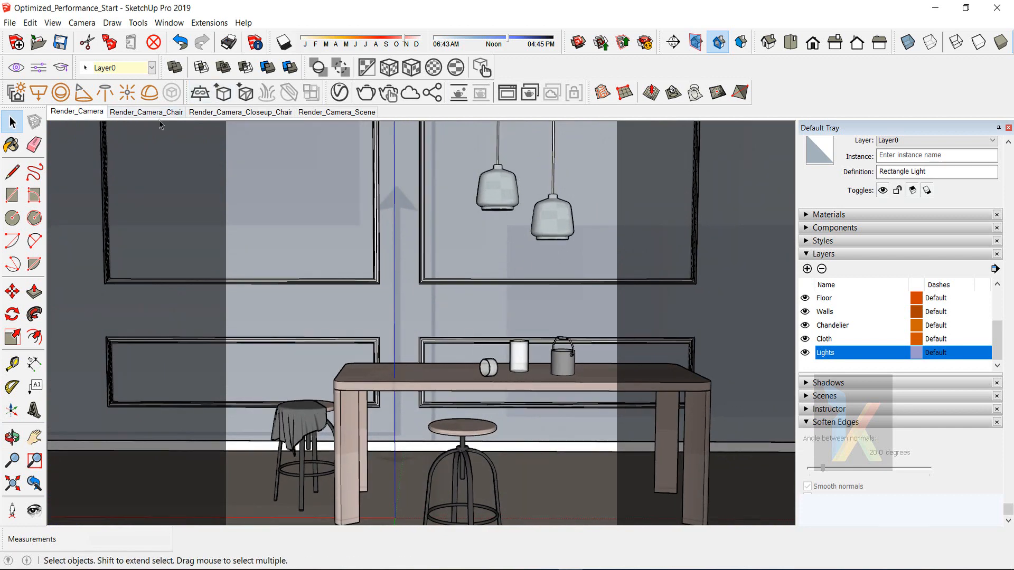
Set the global illumination primary rays to Irradiance map in the V-Ray render settings.
click(338, 93)
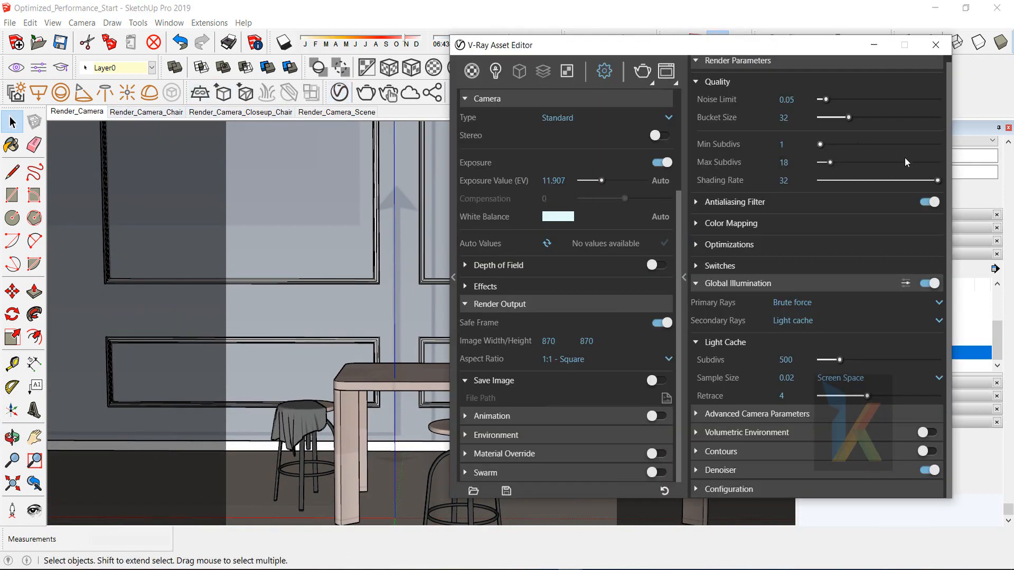
drag(946, 189, 945, 116)
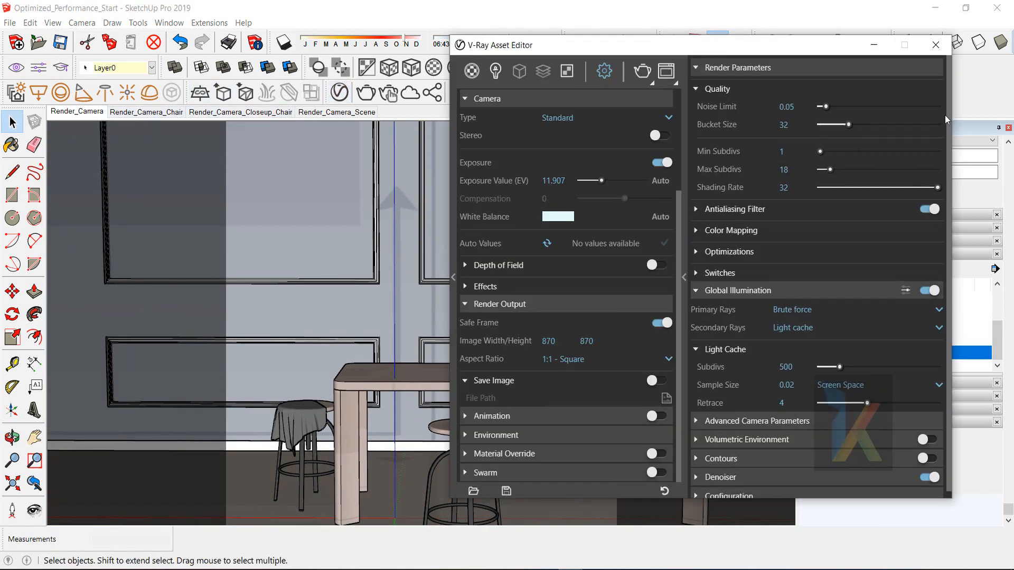
click(694, 69)
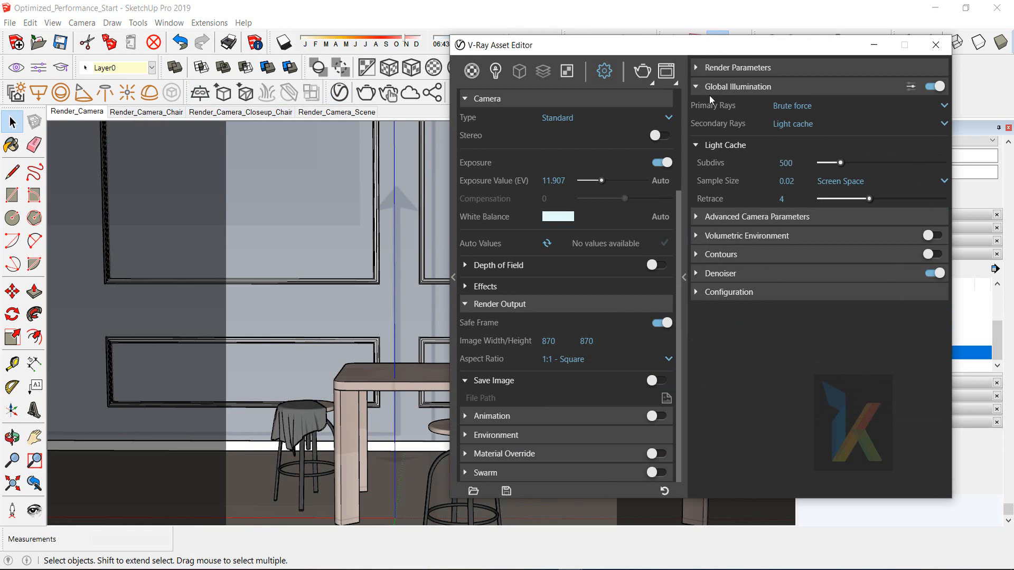
click(943, 106)
click(837, 118)
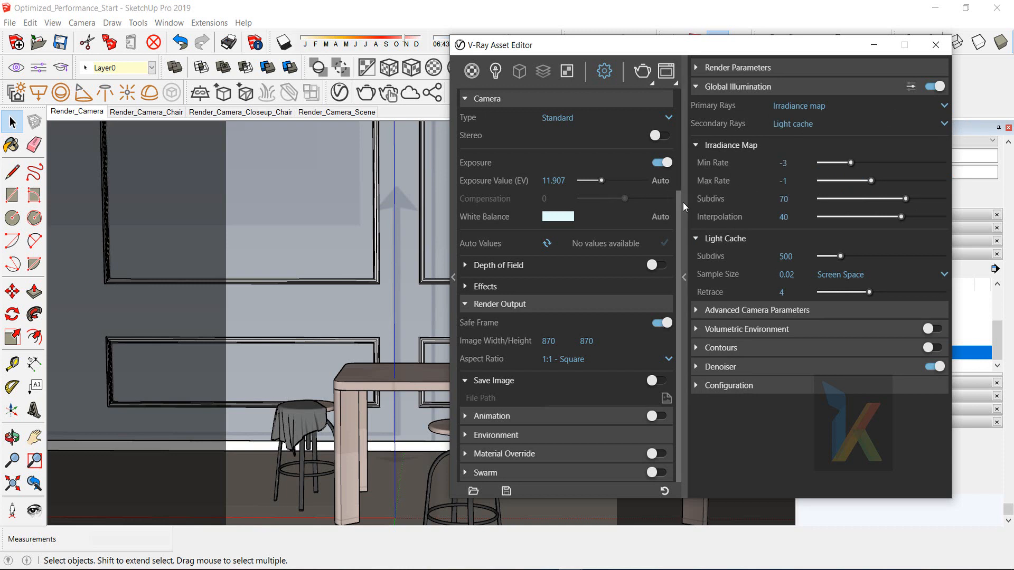
drag(681, 203, 686, 92)
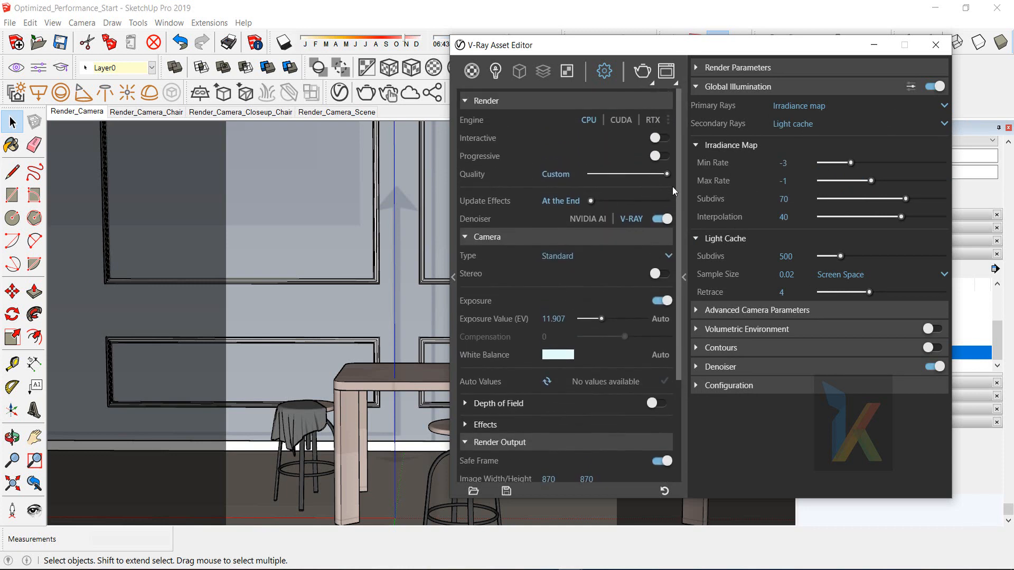
Set the render quality to Low+, render the scene in the V-Ray Frame Buffer and check the result up close.
drag(665, 175, 604, 176)
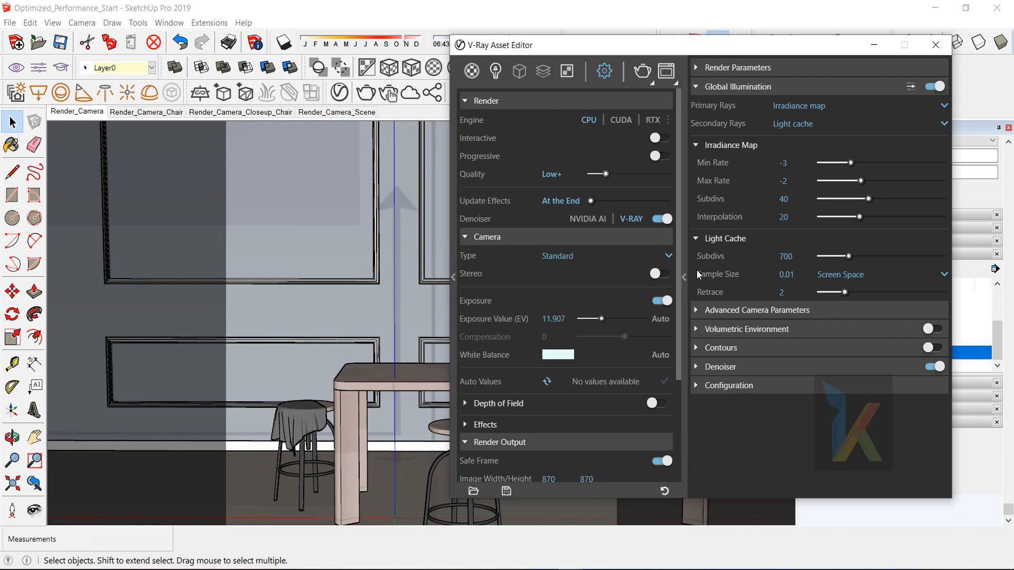
click(666, 72)
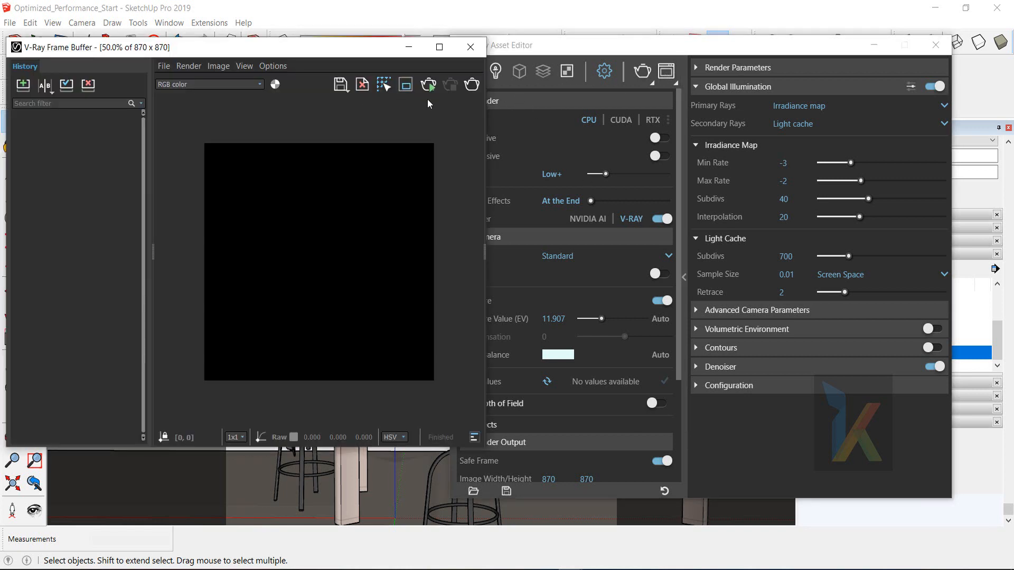
click(472, 85)
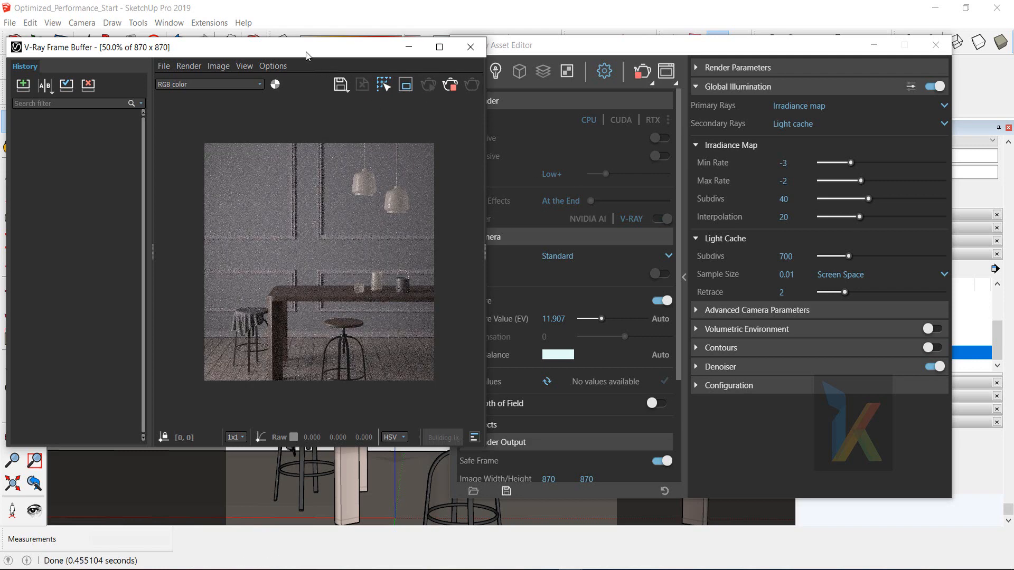
drag(306, 56, 380, 58)
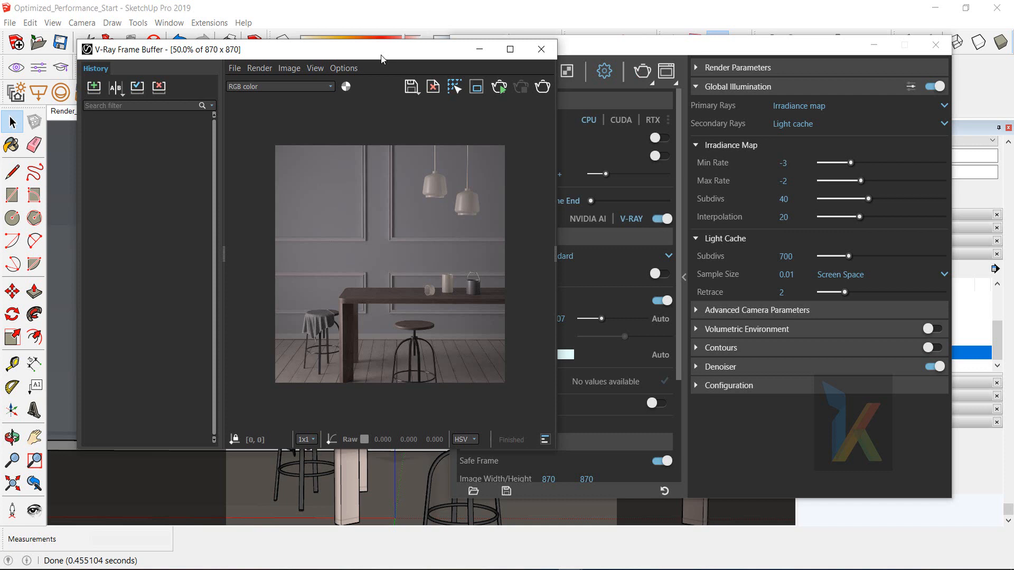
mouse_move(347, 57)
mouse_down()
mouse_move(375, 62)
mouse_move(356, 54)
mouse_up()
scroll(437, 257, up, 2)
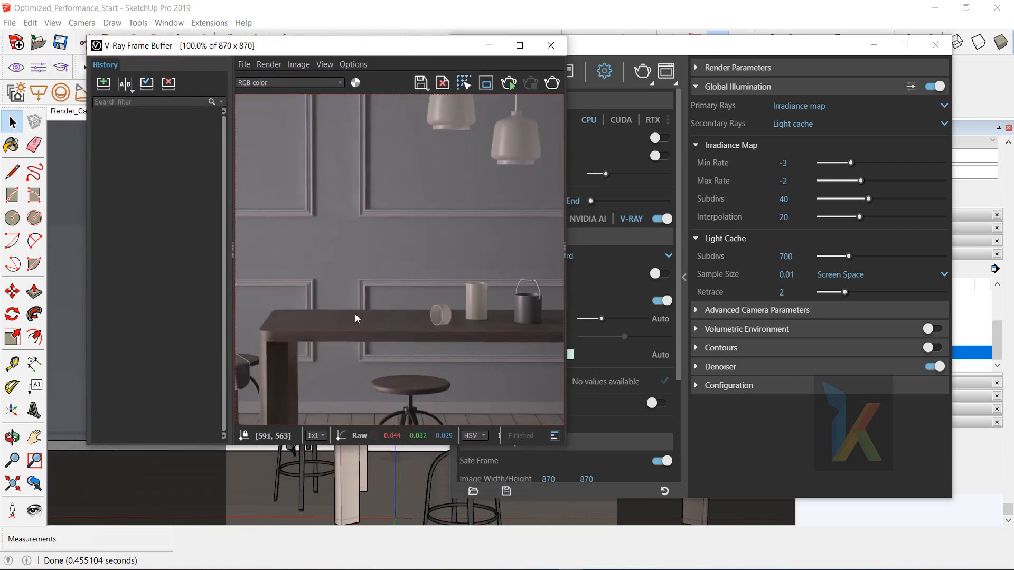
scroll(423, 234, down, 2)
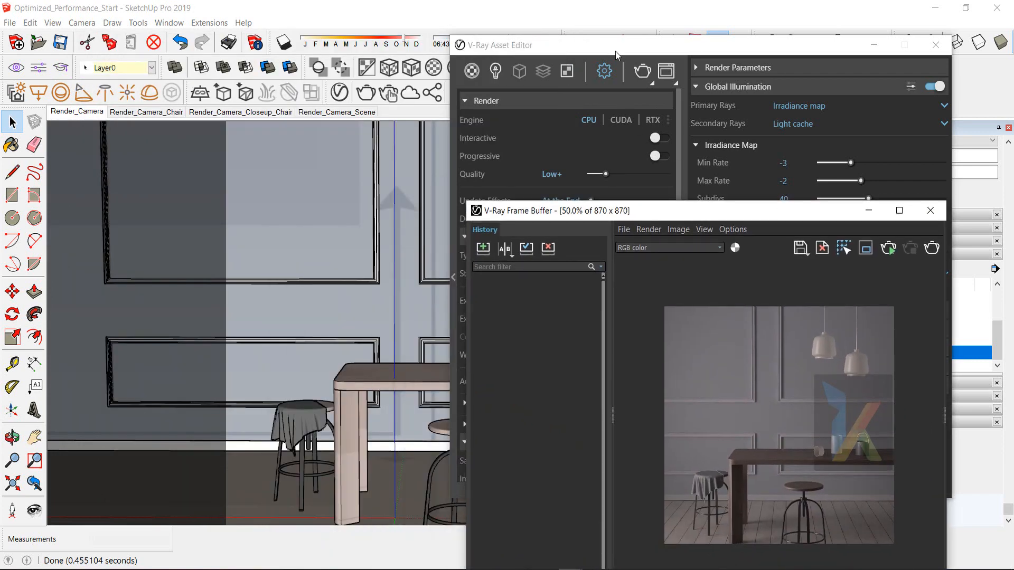
Turn on the SunLight in the V-Ray lights list.
drag(616, 55, 406, 62)
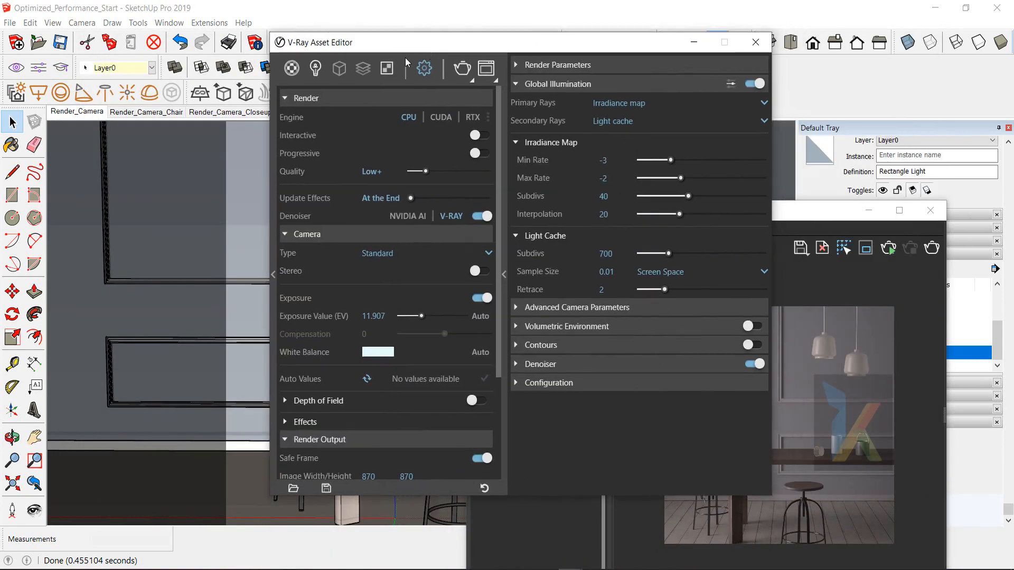
click(316, 70)
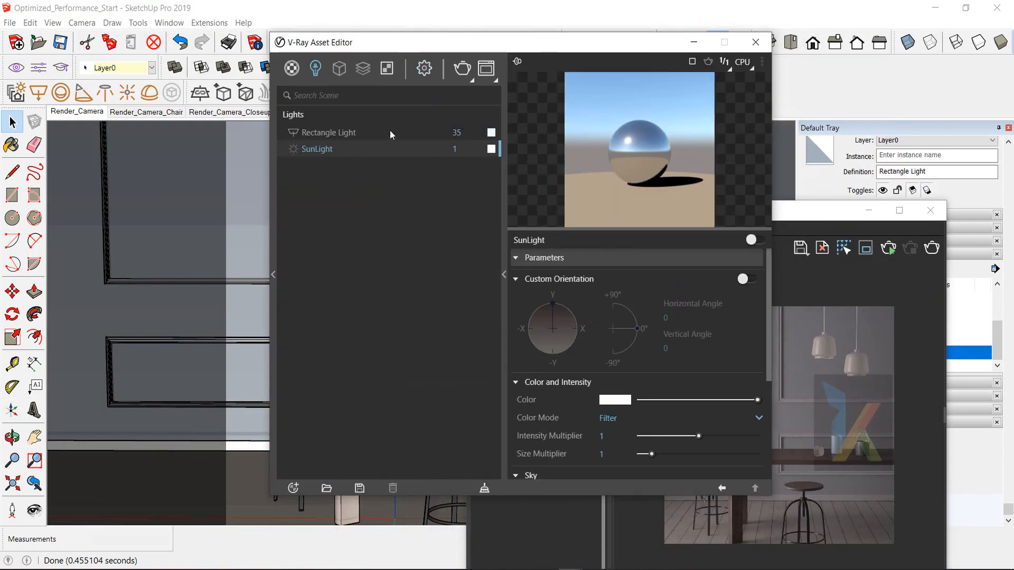
click(334, 132)
click(318, 152)
click(290, 150)
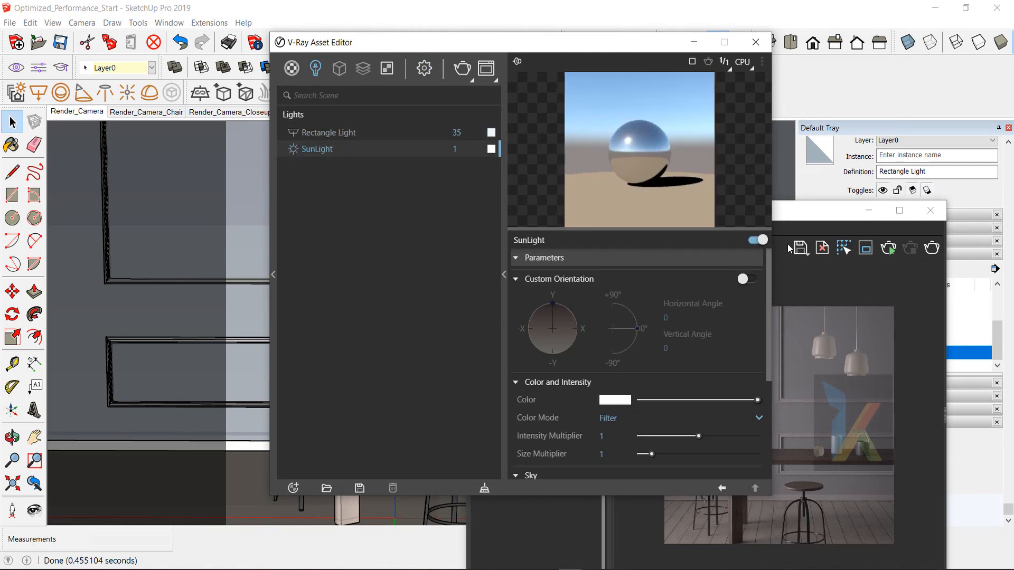
Render the scene with the sunlight enabled, and again with the rectangle light at intensity 45.
drag(805, 219, 494, 91)
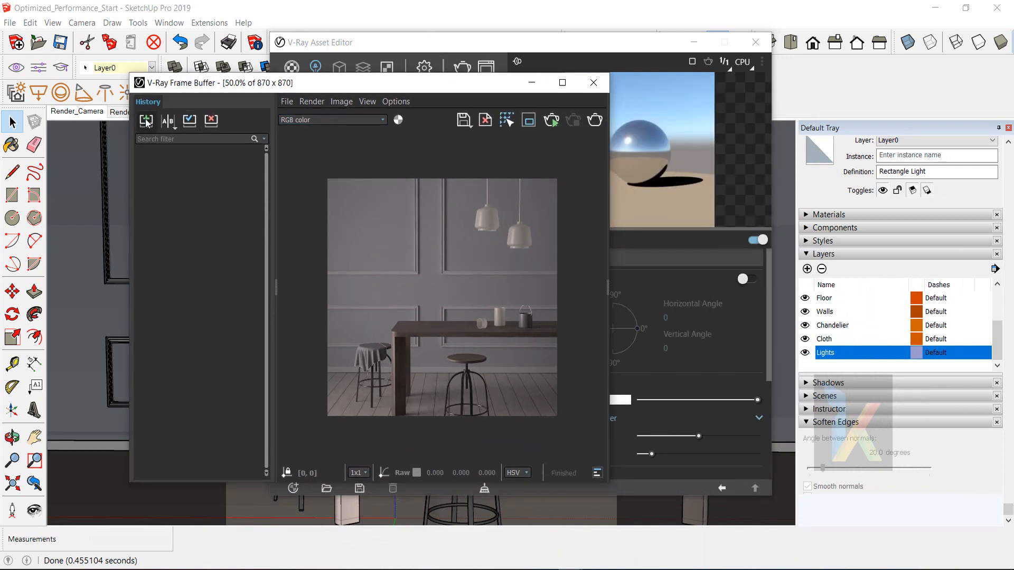
click(594, 120)
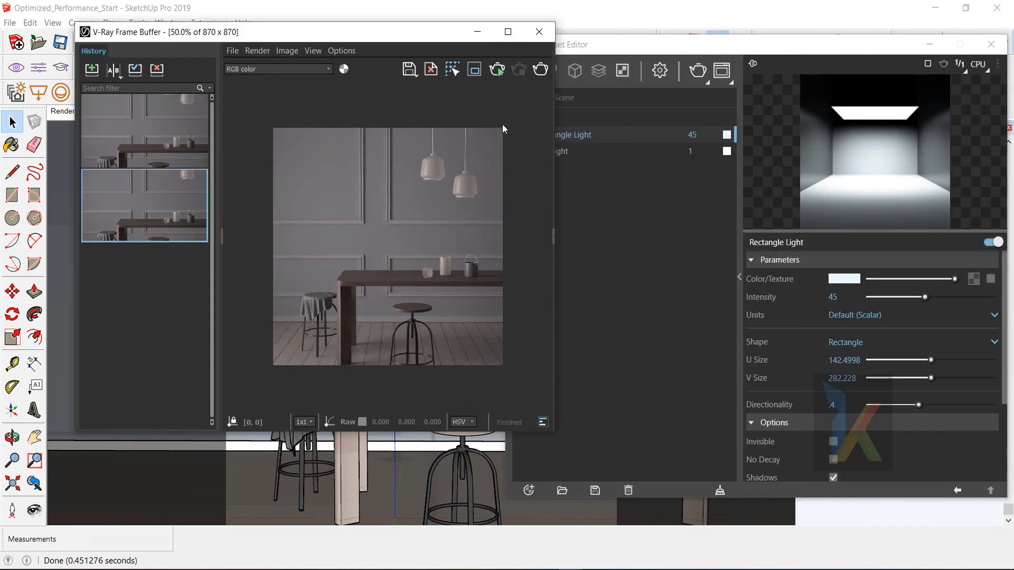
click(541, 74)
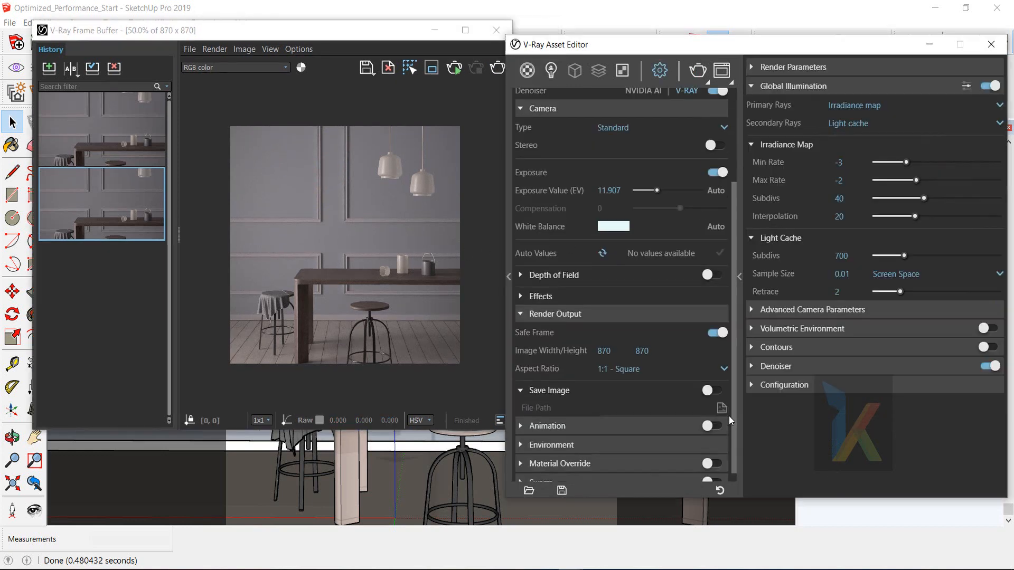
Review the render settings and examine the advanced camera parameters for film sensitivity, aperture and shutter speed.
scroll(729, 417, down, 1)
scroll(727, 438, up, 3)
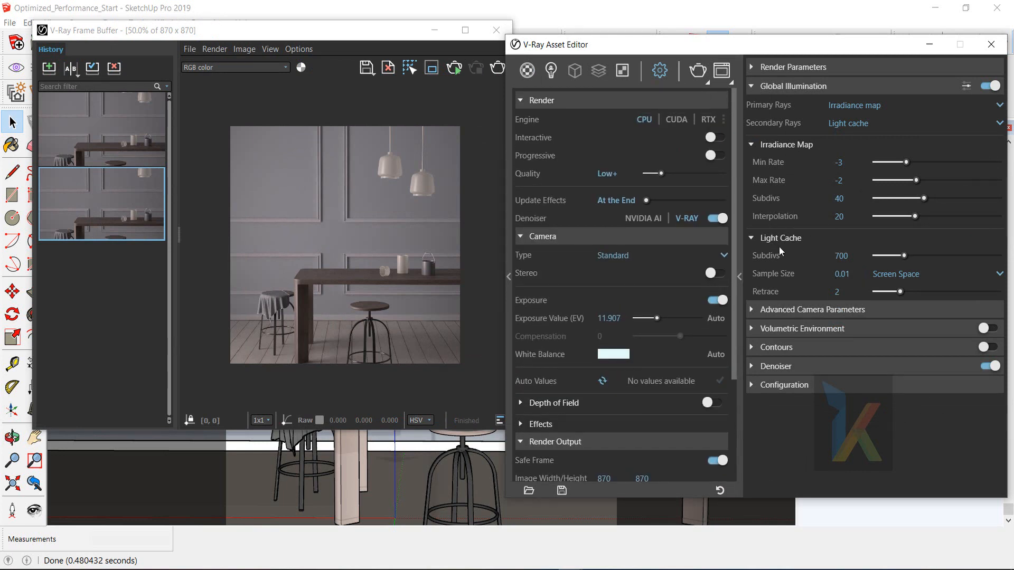
click(753, 312)
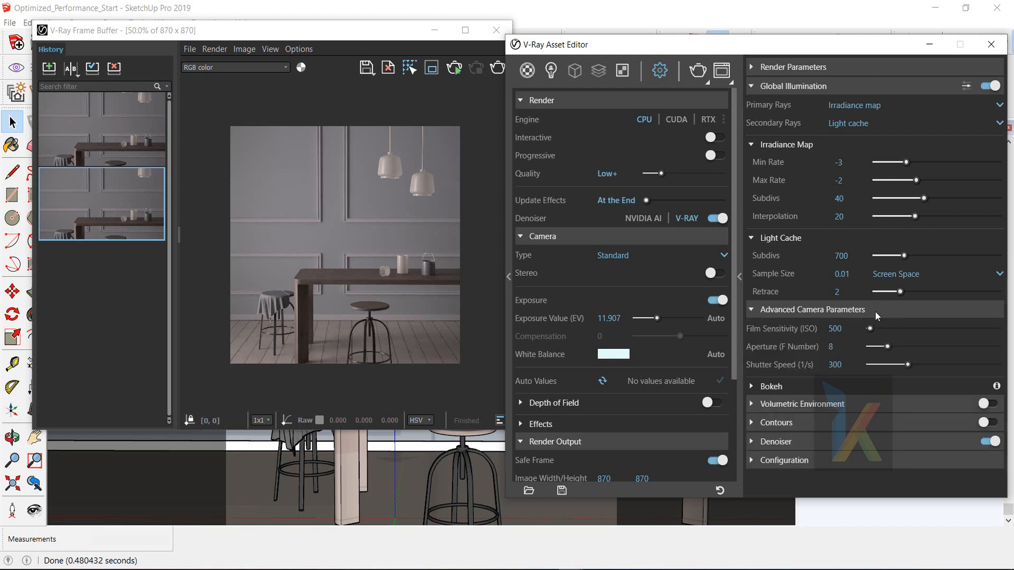
double_click(854, 330)
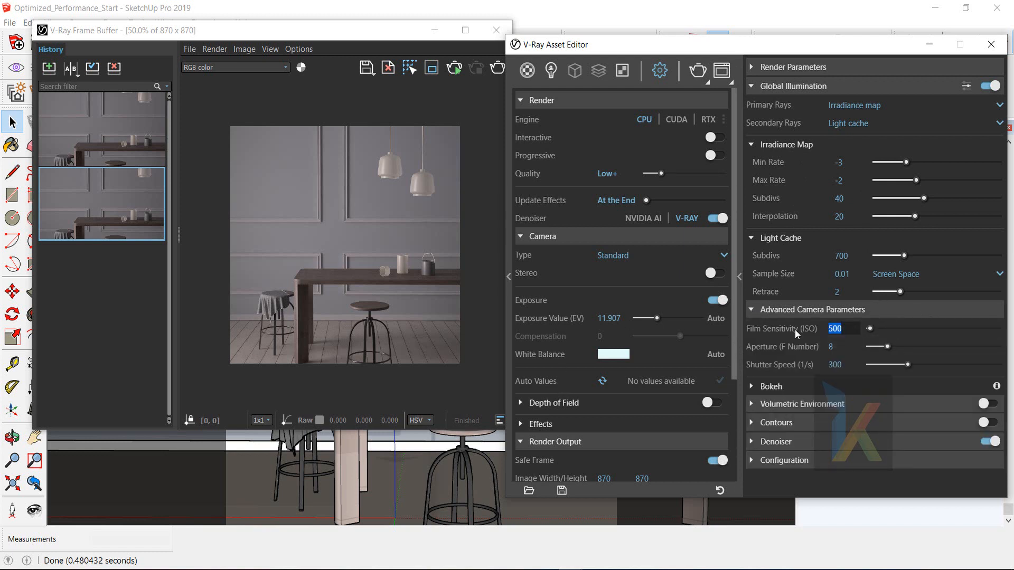
double_click(834, 365)
click(847, 366)
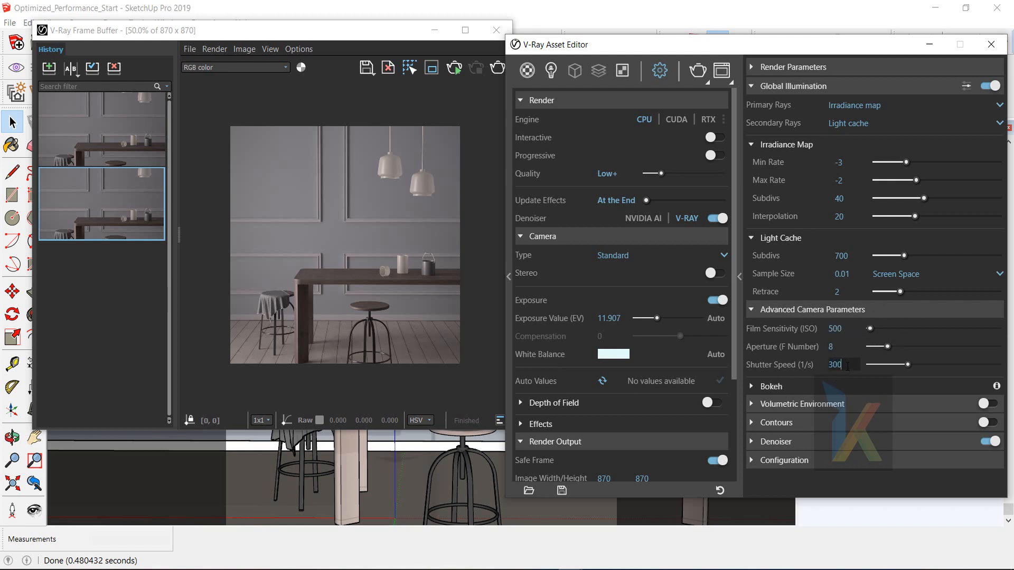
key(shift+Tab)
key(shift+Tab)
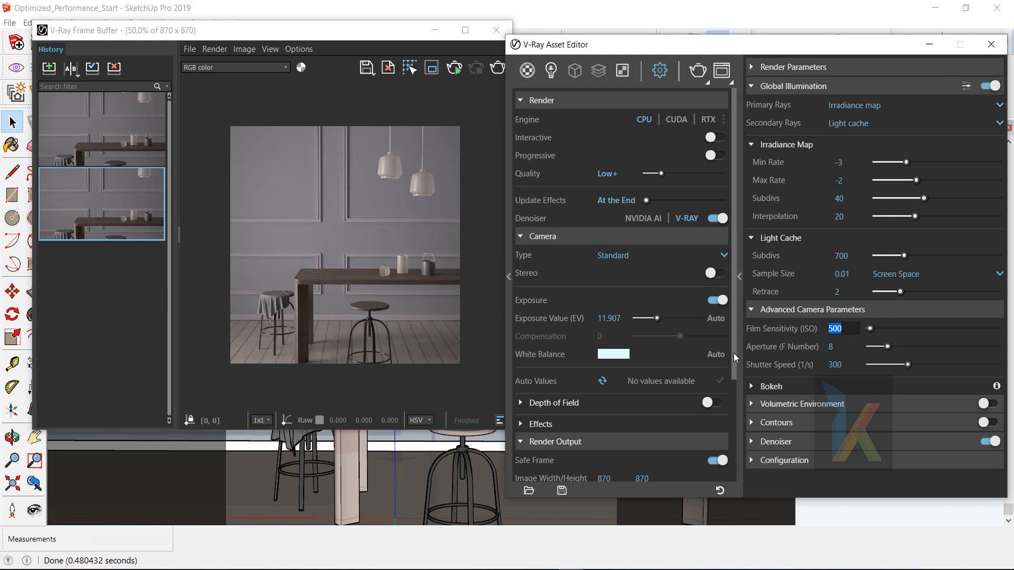
Enable automatic exposure value for the V-Ray camera and render the scene again.
scroll(733, 353, down, 1)
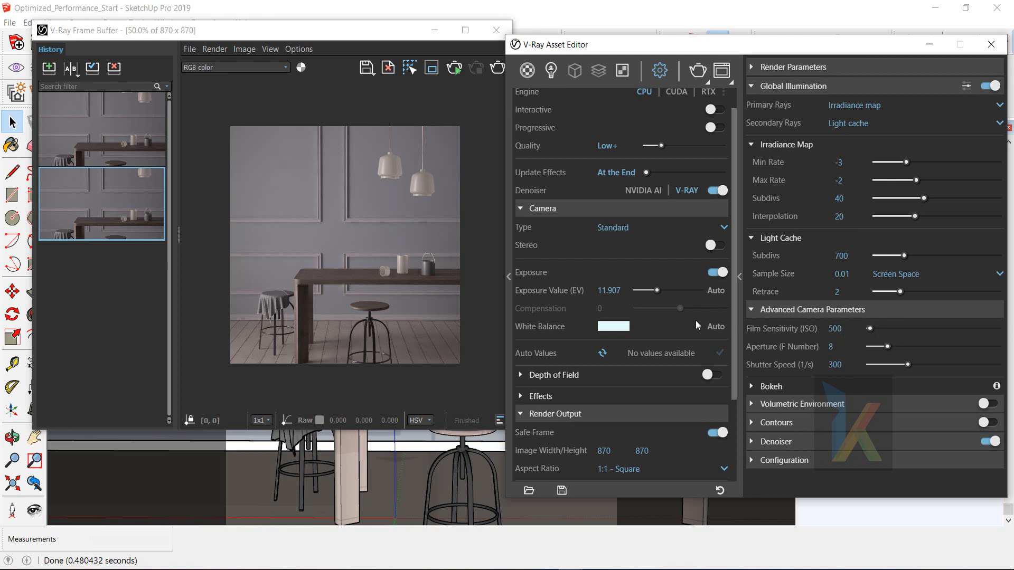
click(720, 293)
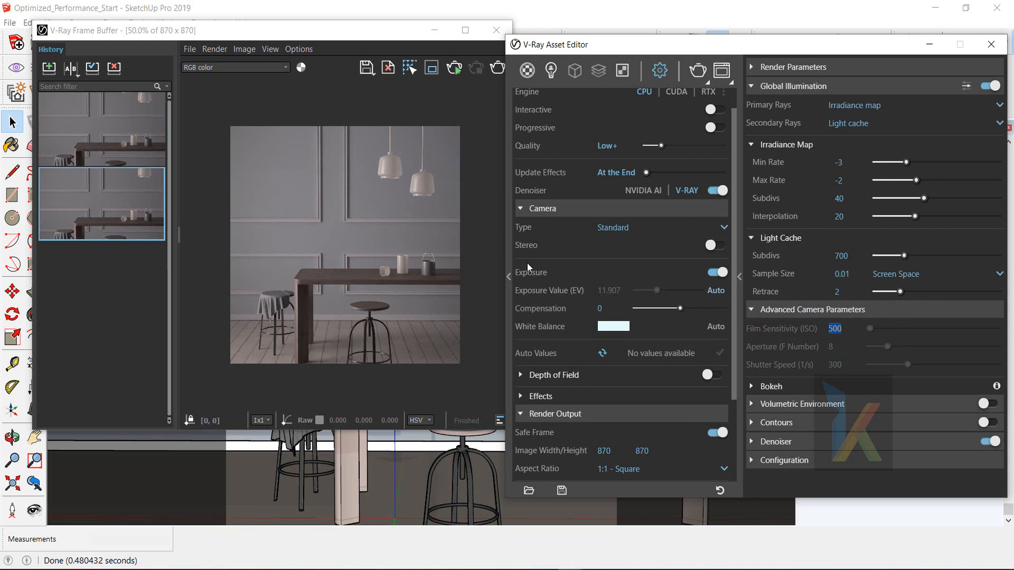
drag(376, 35, 358, 36)
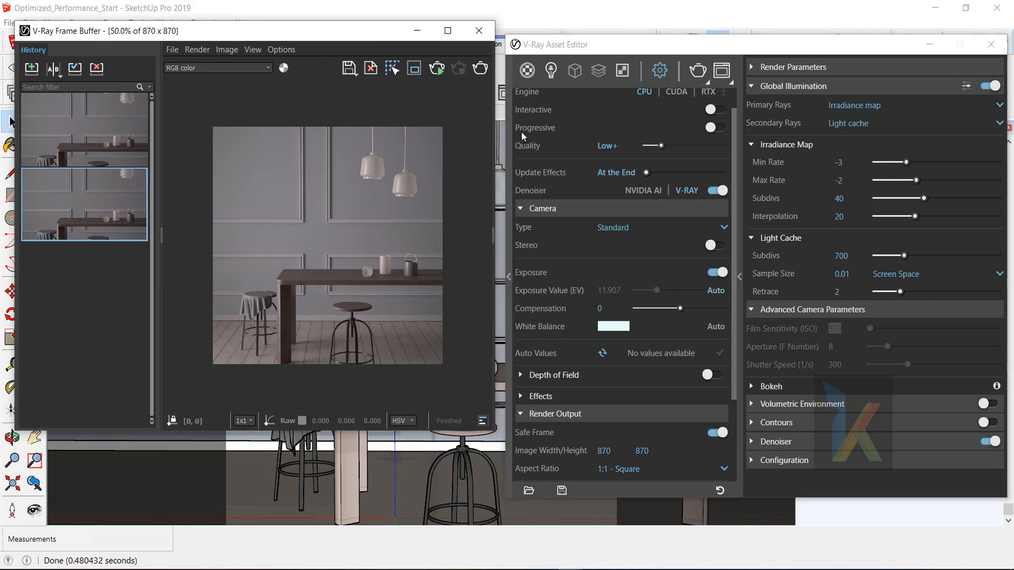
click(481, 70)
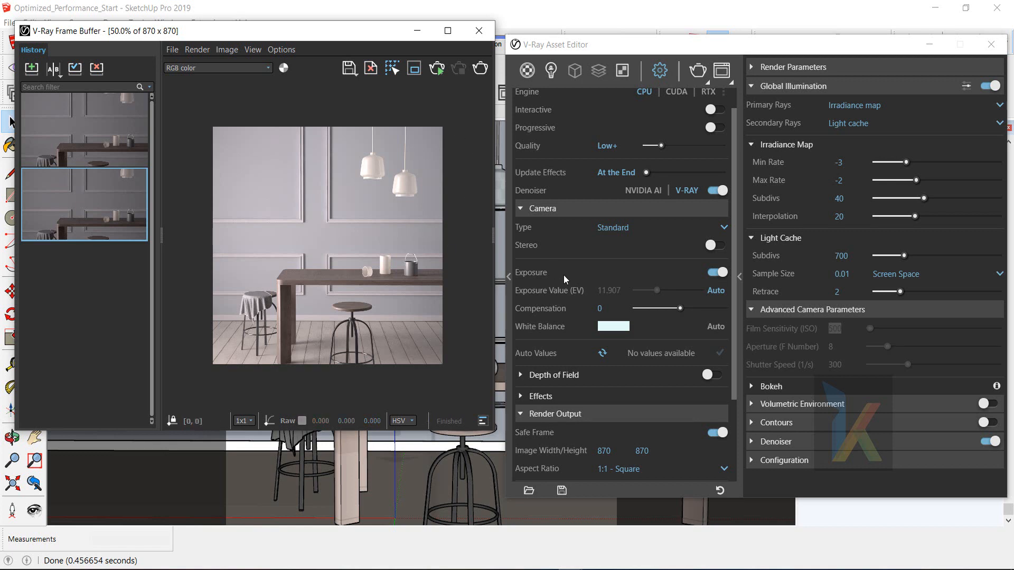
Try exposure compensations of 0.9 and -0.3, rendering the scene with each value.
click(686, 307)
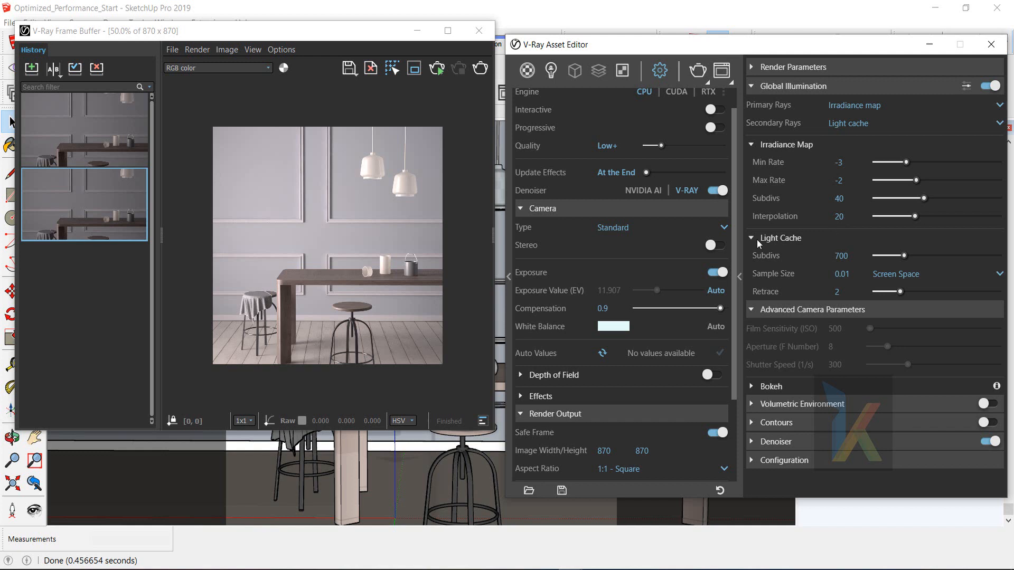
click(481, 69)
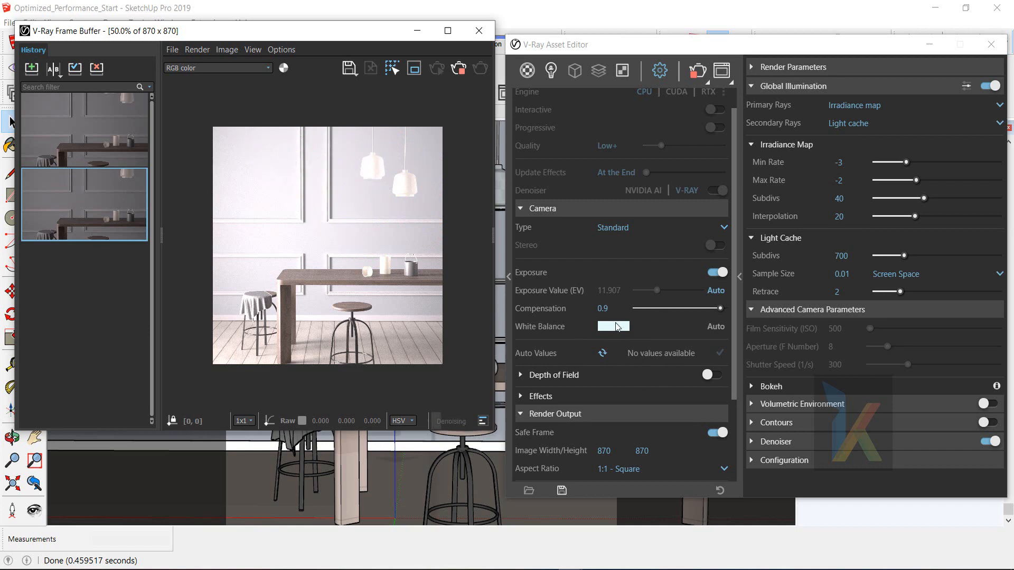
drag(709, 310, 668, 316)
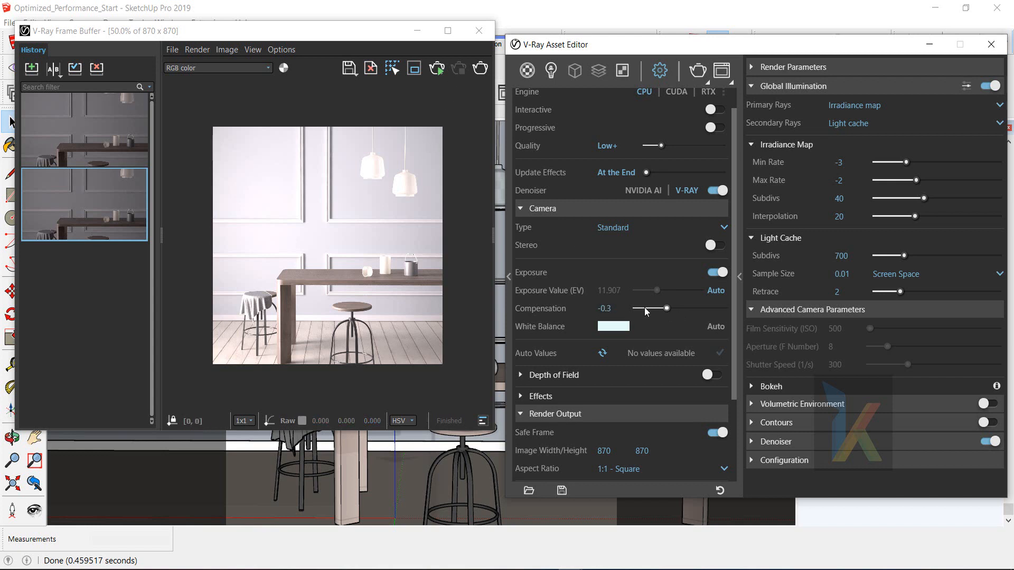
click(486, 74)
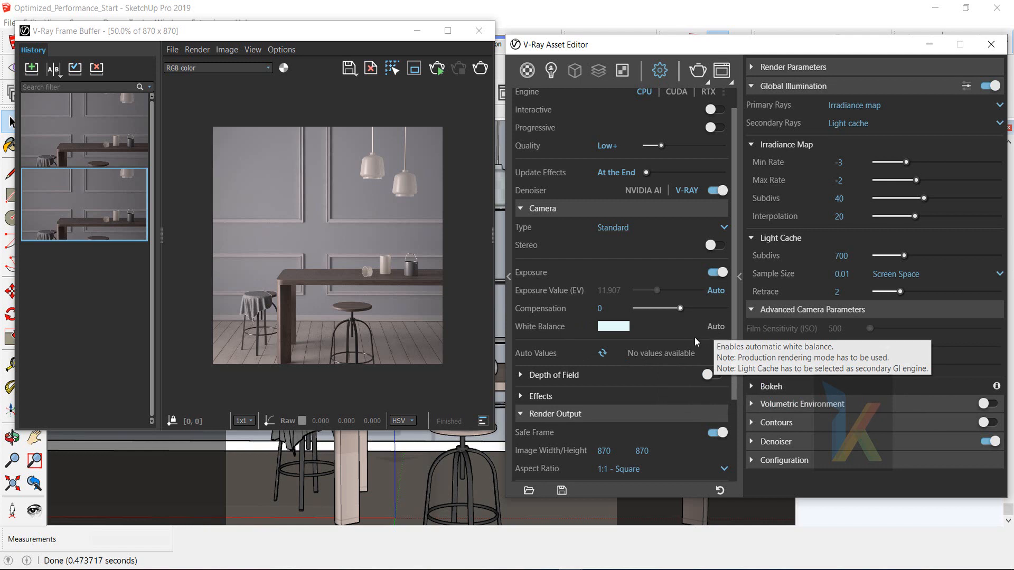
Enable automatic white balance for the V-Ray camera and render the scene again.
click(204, 524)
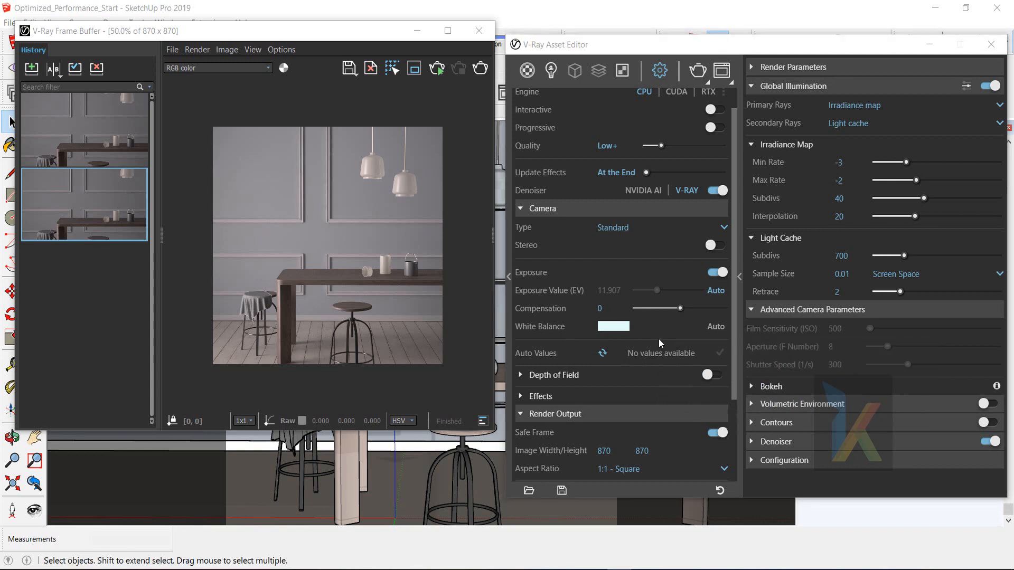
click(723, 331)
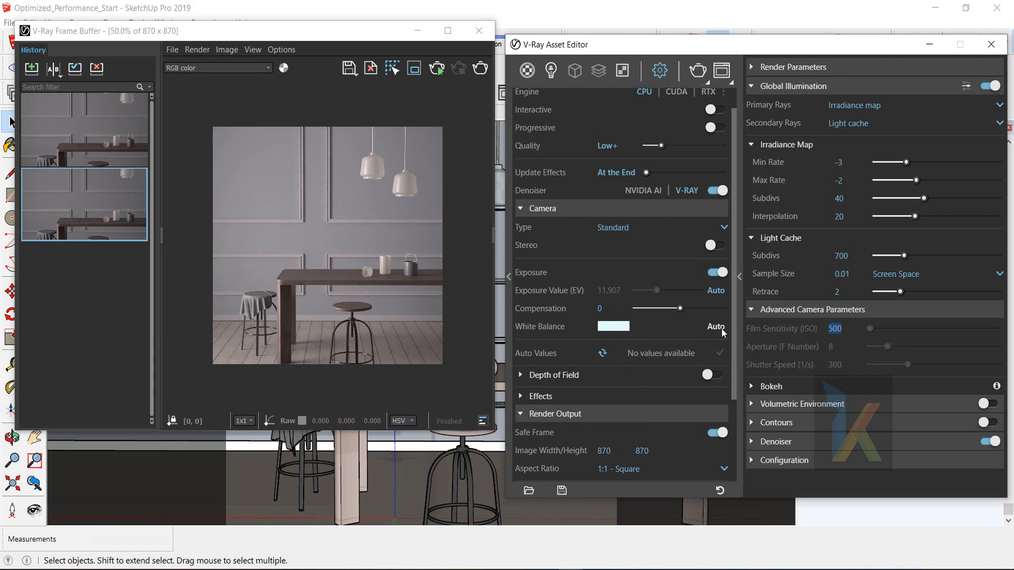
click(714, 328)
click(719, 328)
click(717, 328)
click(478, 70)
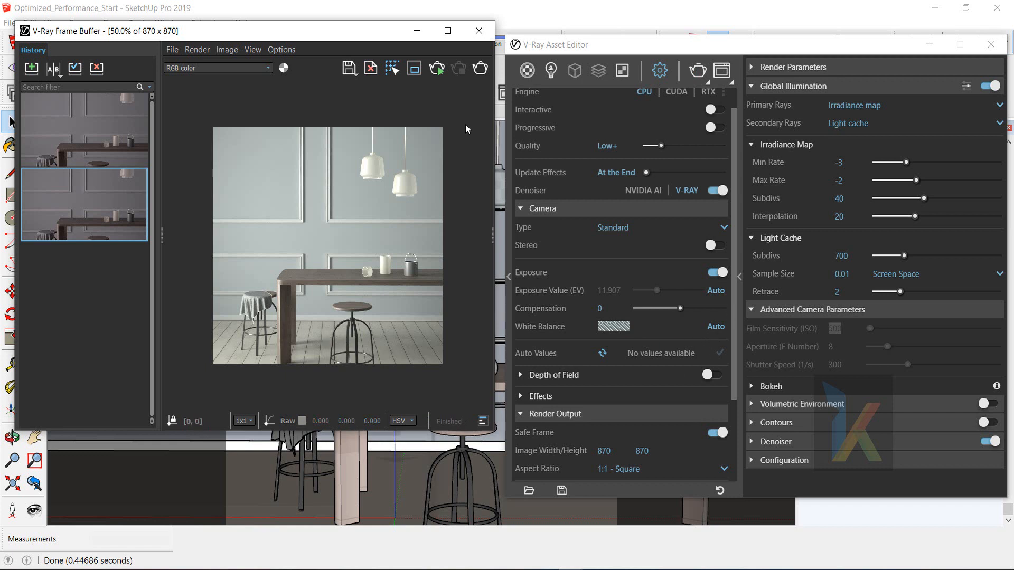
Check the available render channels, show the frame buffer's layers and examine the image noise up close around the wall moulding and pendant lamps.
drag(385, 34, 423, 37)
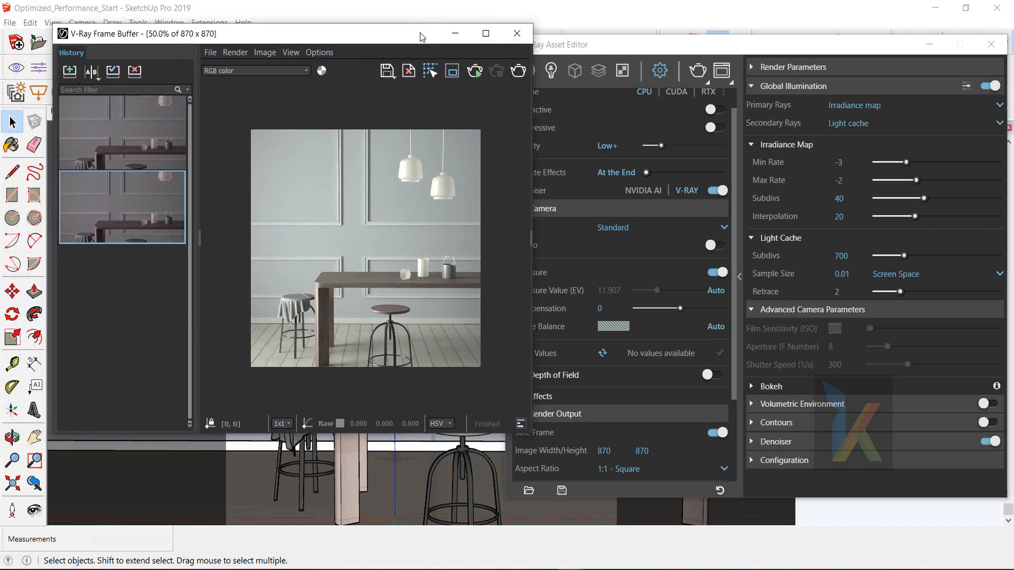
click(271, 70)
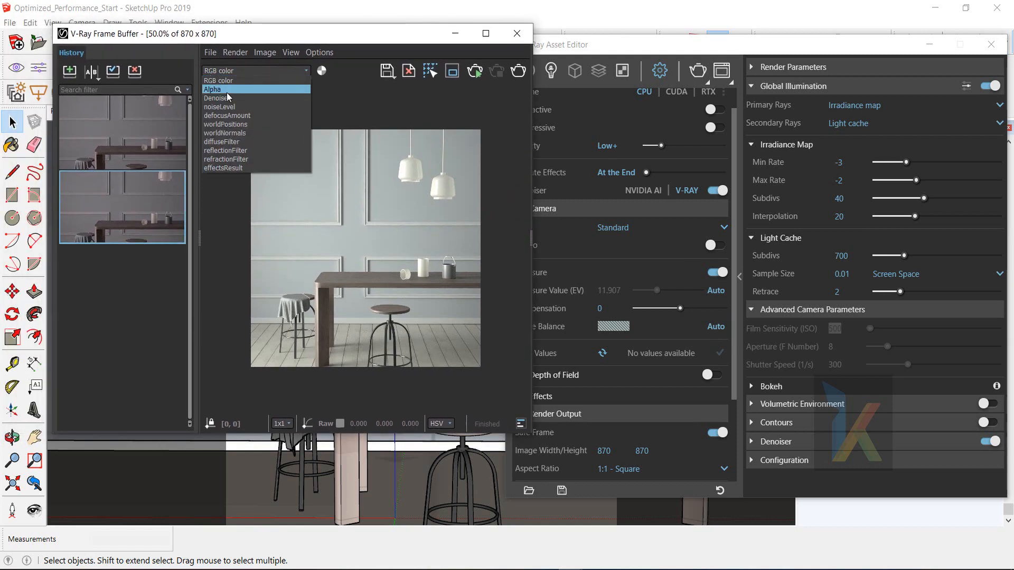
click(267, 70)
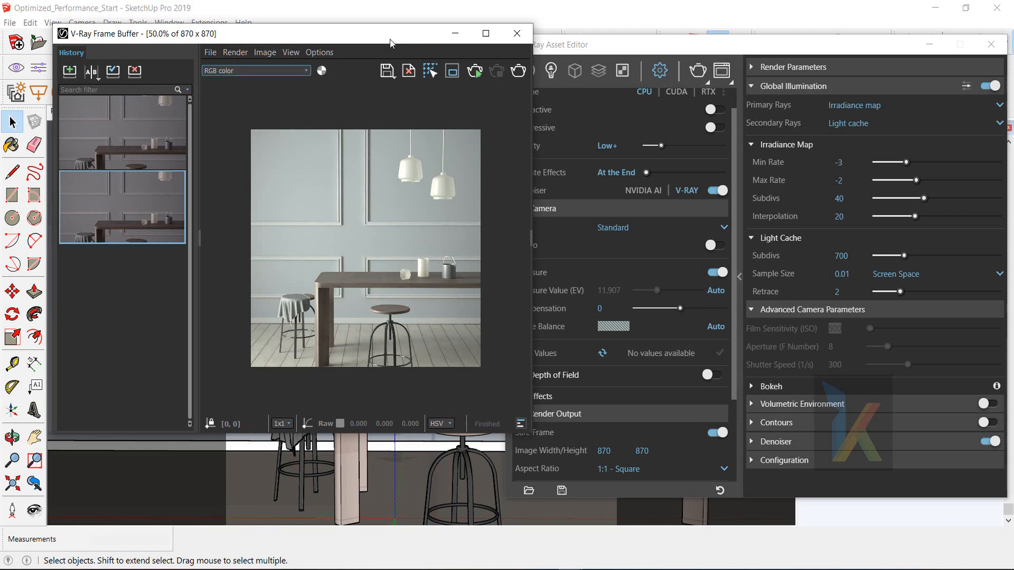
drag(389, 43, 406, 46)
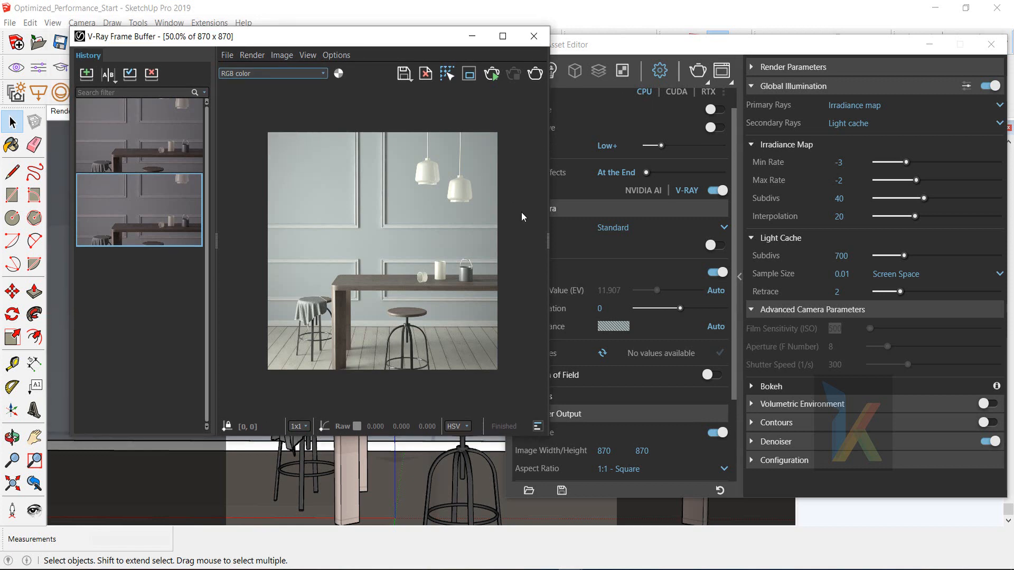
click(548, 242)
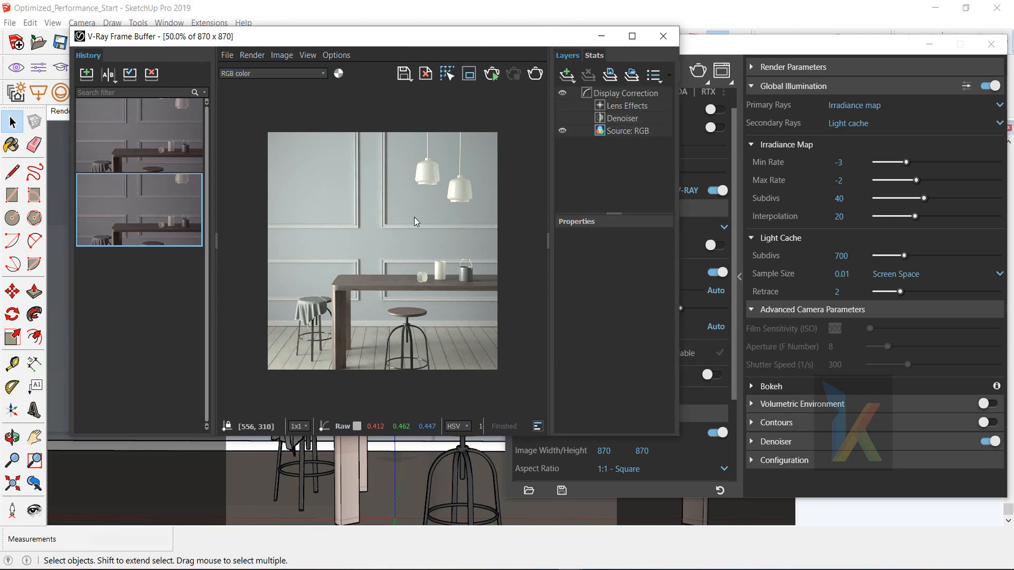
scroll(414, 217, up, 1)
scroll(431, 201, up, 1)
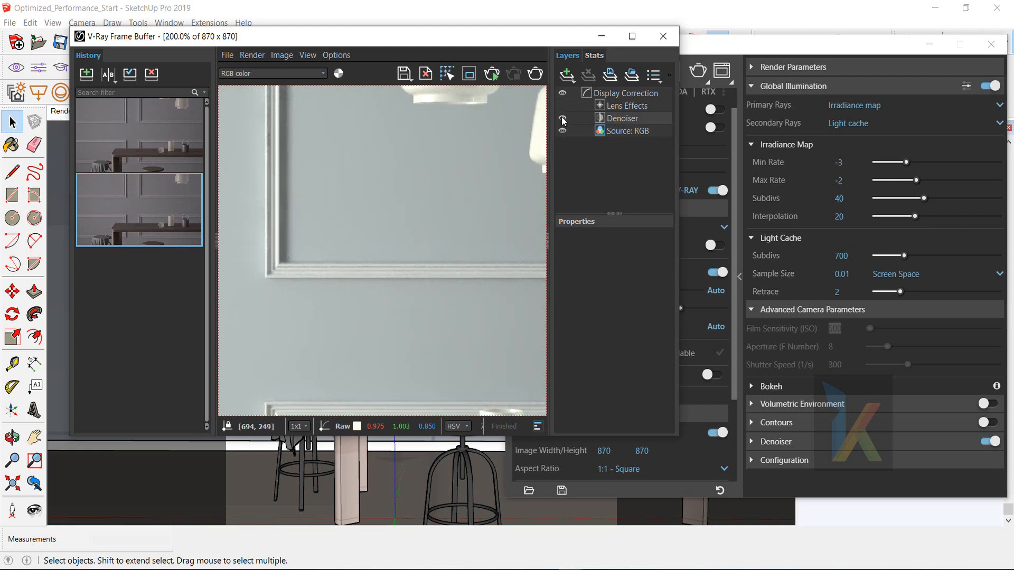
scroll(259, 272, down, 1)
scroll(350, 249, up, 1)
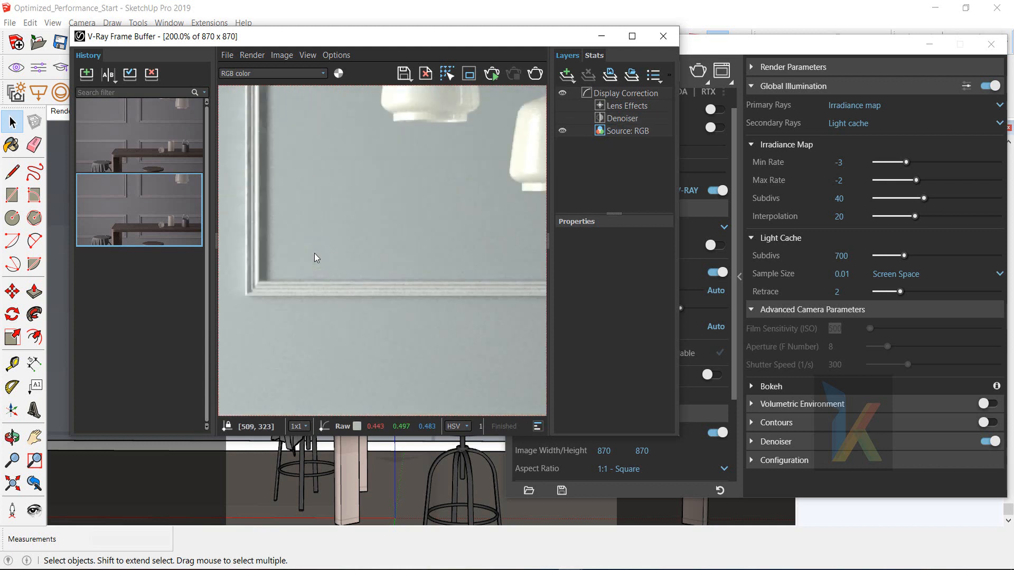
Show the denoiser layer in the frame buffer and examine the denoised render as a whole.
click(562, 118)
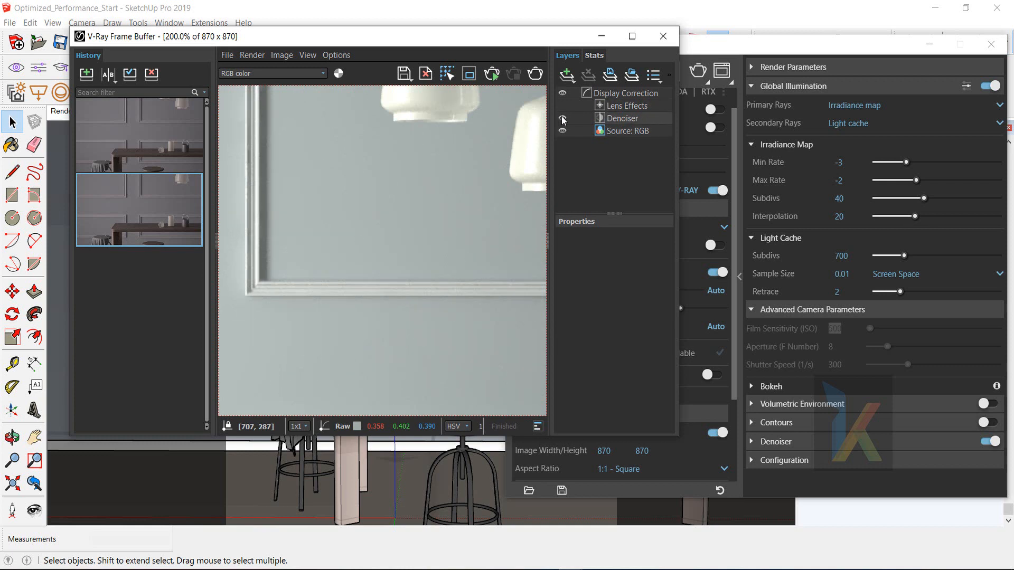
scroll(362, 240, down, 1)
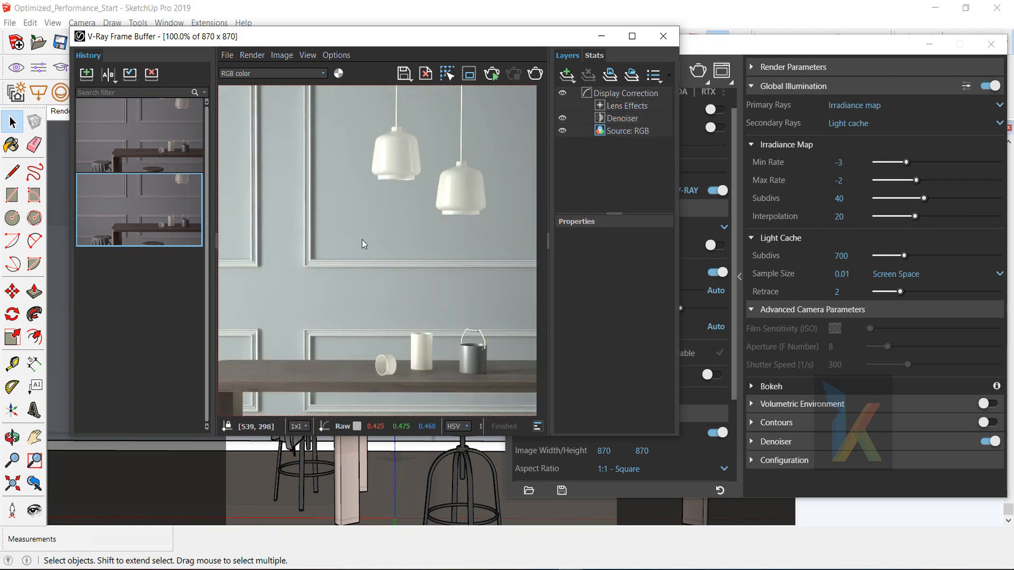
scroll(380, 240, down, 1)
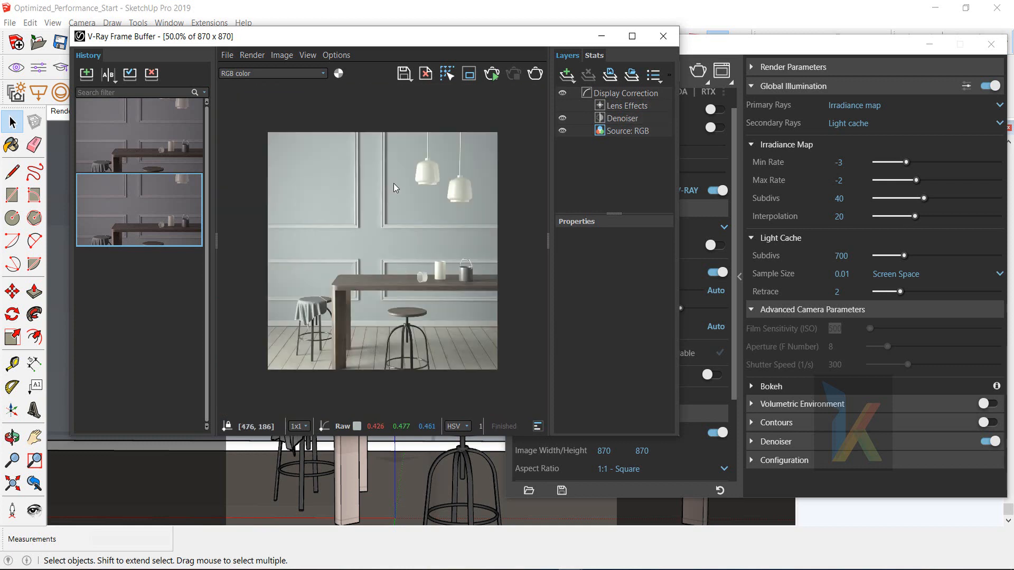
Save the current denoised render to the frame buffer history.
drag(447, 42, 343, 43)
drag(645, 43, 723, 32)
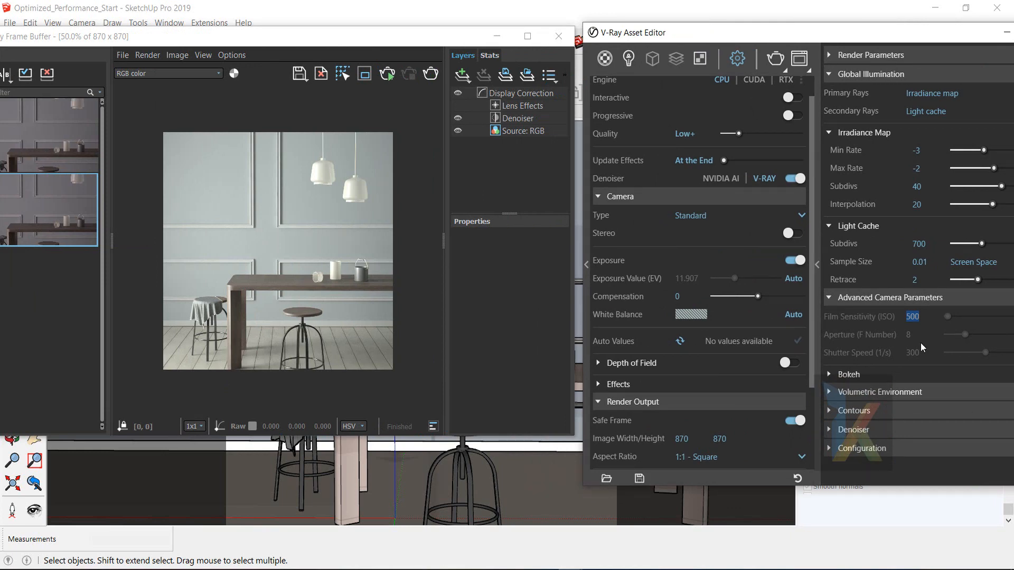
drag(868, 34, 715, 27)
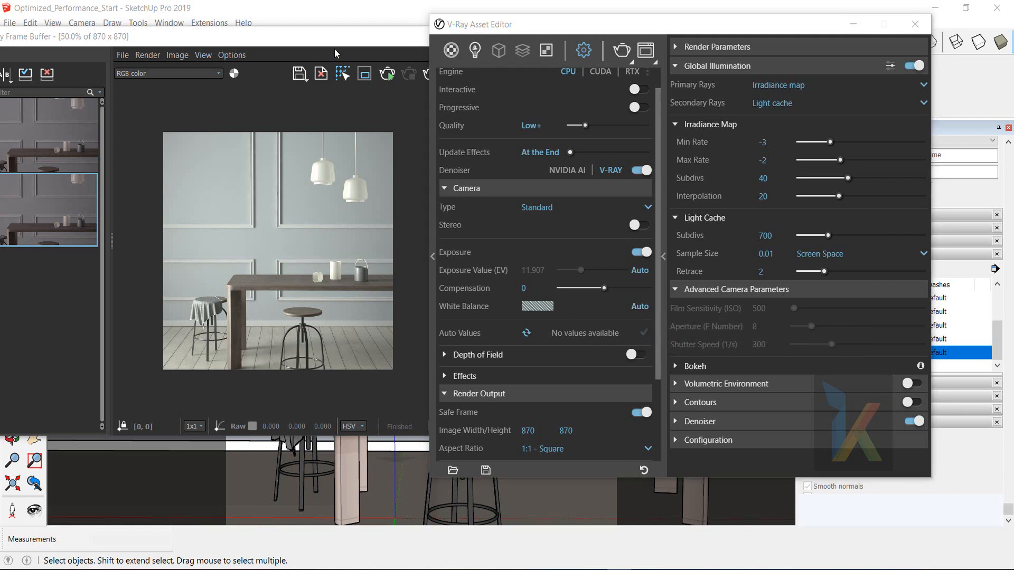
drag(349, 33, 324, 30)
click(618, 29)
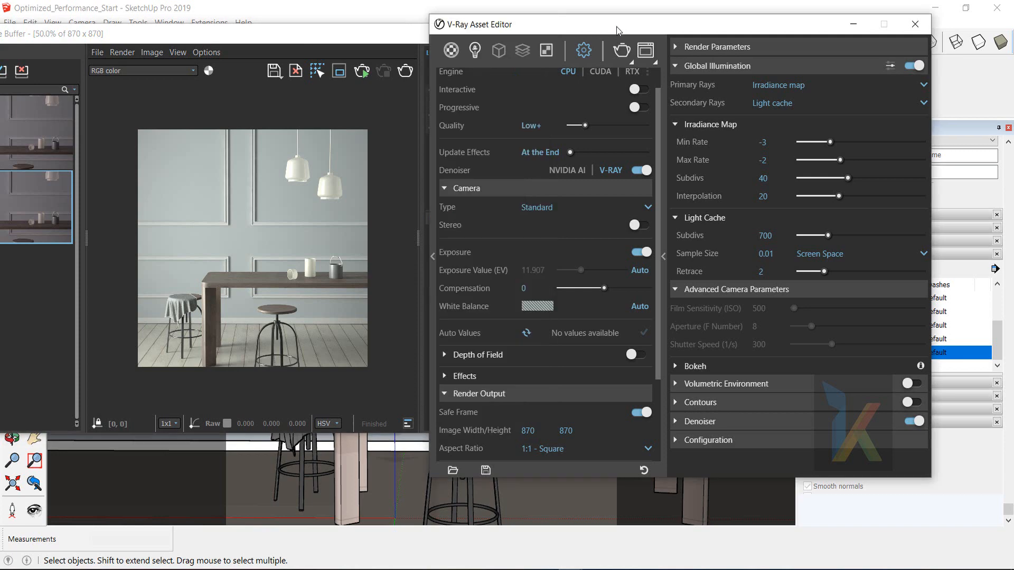
click(480, 51)
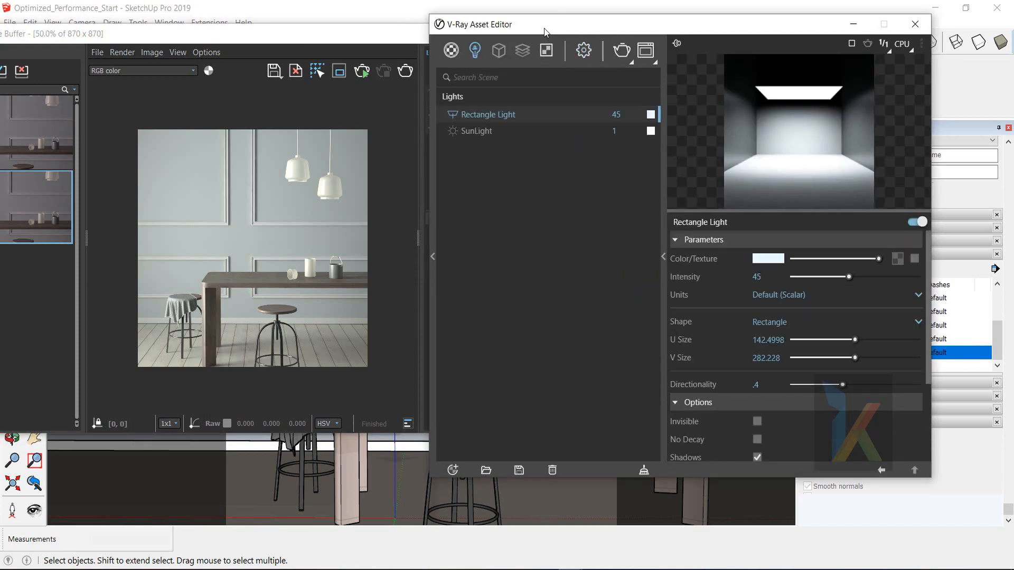
drag(319, 45, 561, 45)
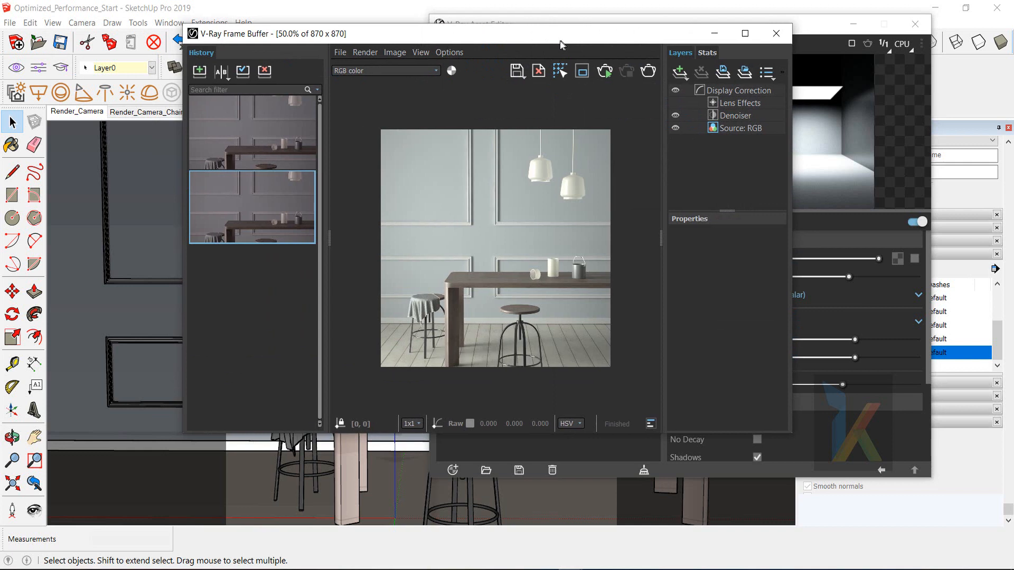
click(201, 73)
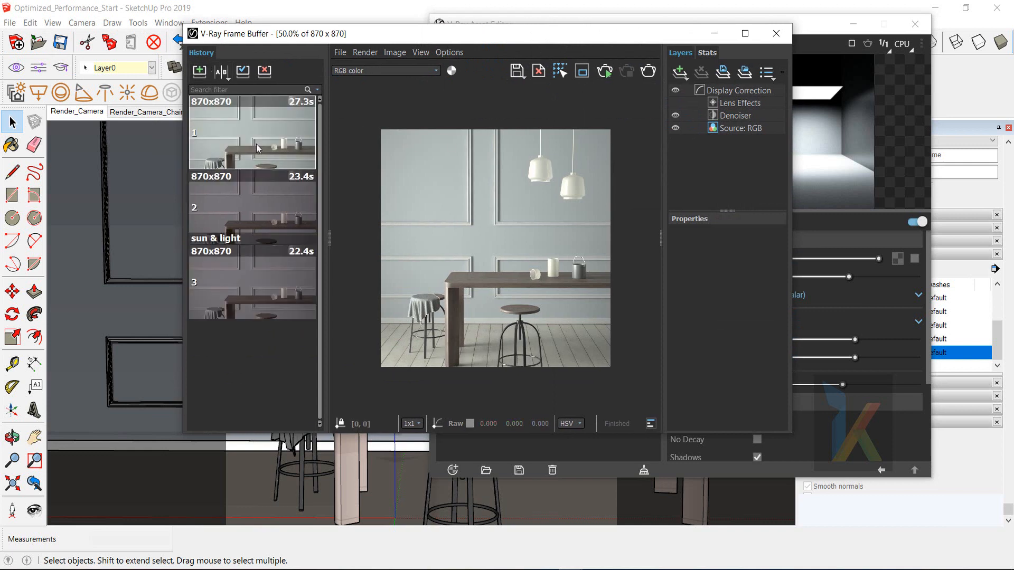
Render the dining room scene again from the frame buffer.
drag(560, 39, 391, 40)
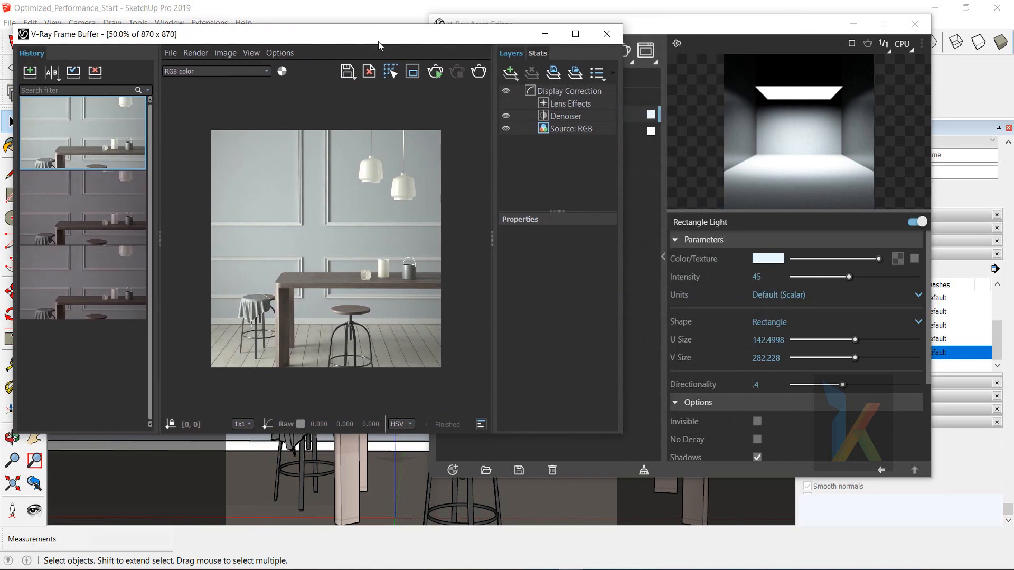
click(693, 30)
click(584, 52)
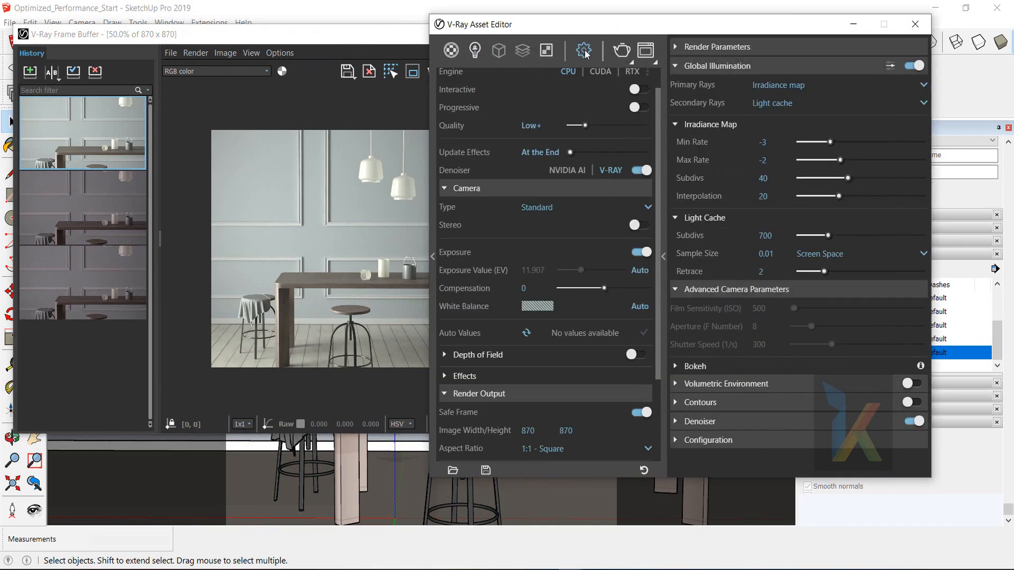
click(344, 39)
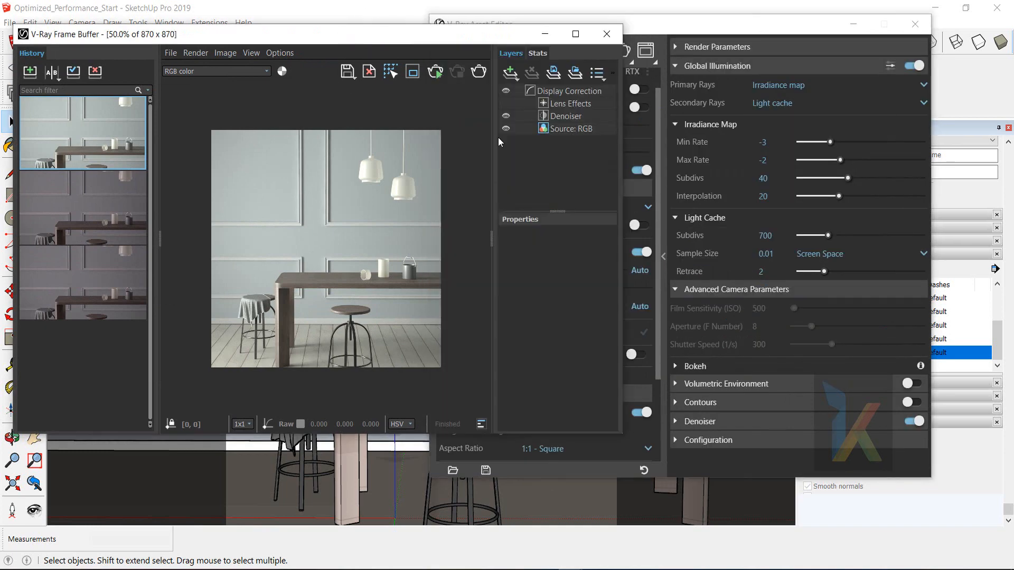
click(477, 77)
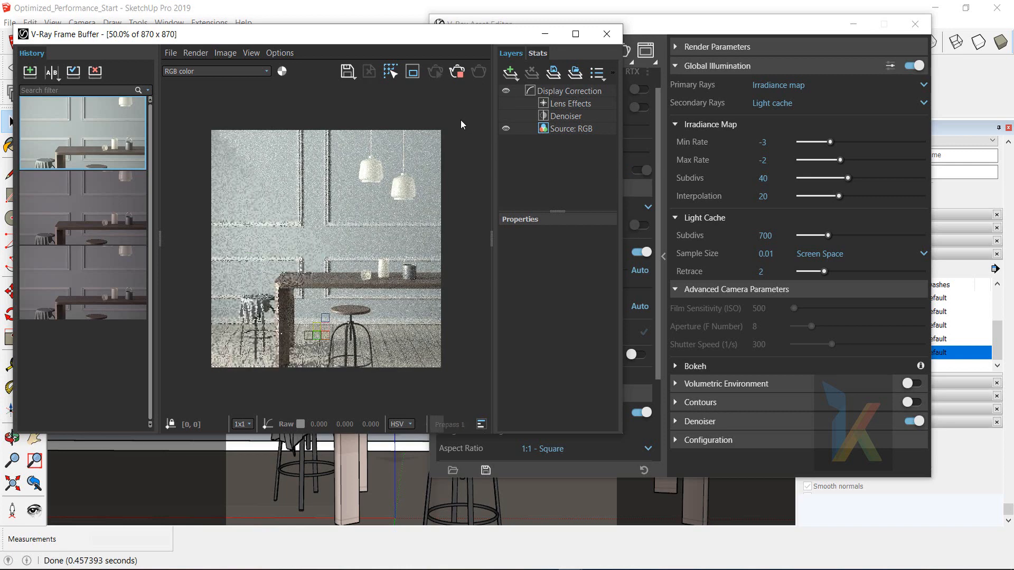
Check the SunLight and Rectangle Light parameters.
drag(659, 25, 740, 32)
click(557, 59)
click(558, 137)
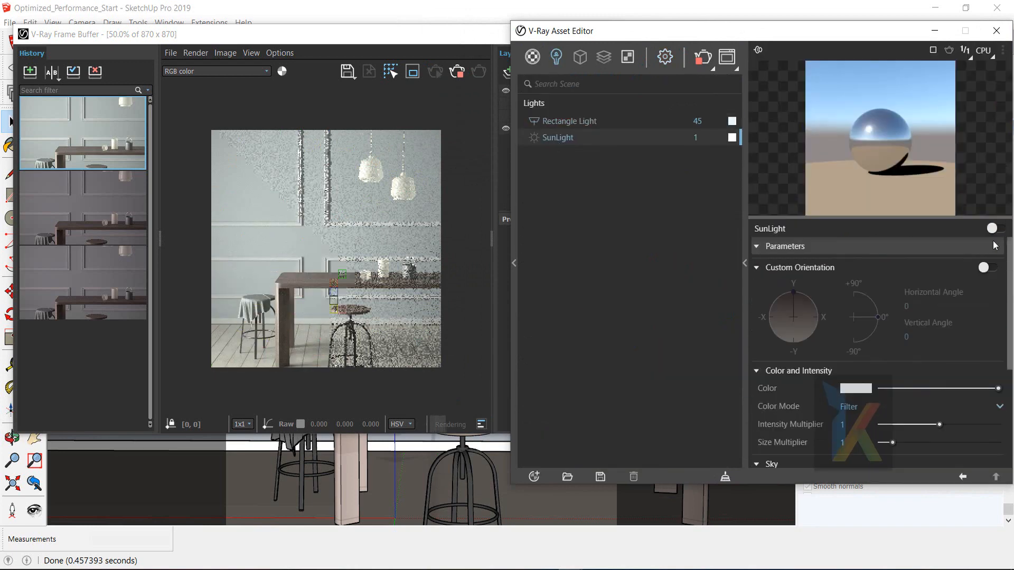
drag(338, 34, 204, 32)
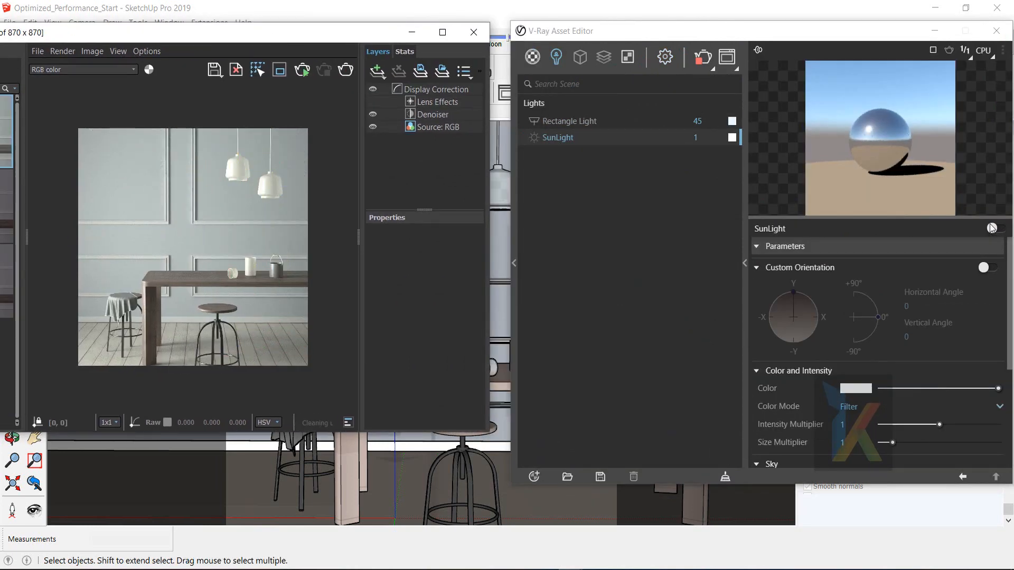
click(561, 125)
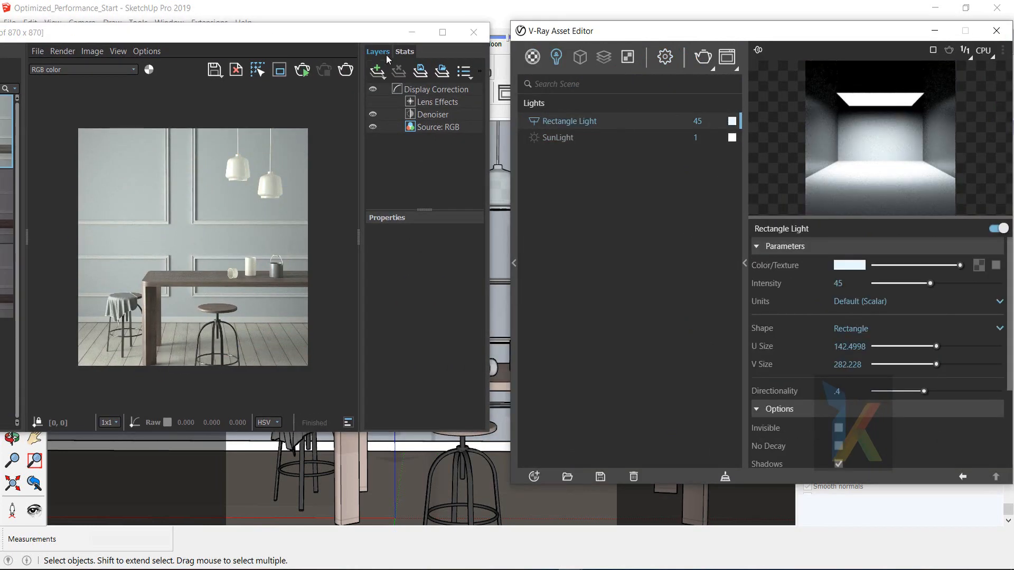
Save the new render to the history with the note "without Sun" and label the previous saved render "Sun".
drag(385, 33, 616, 35)
double_click(198, 133)
text(without Sun)
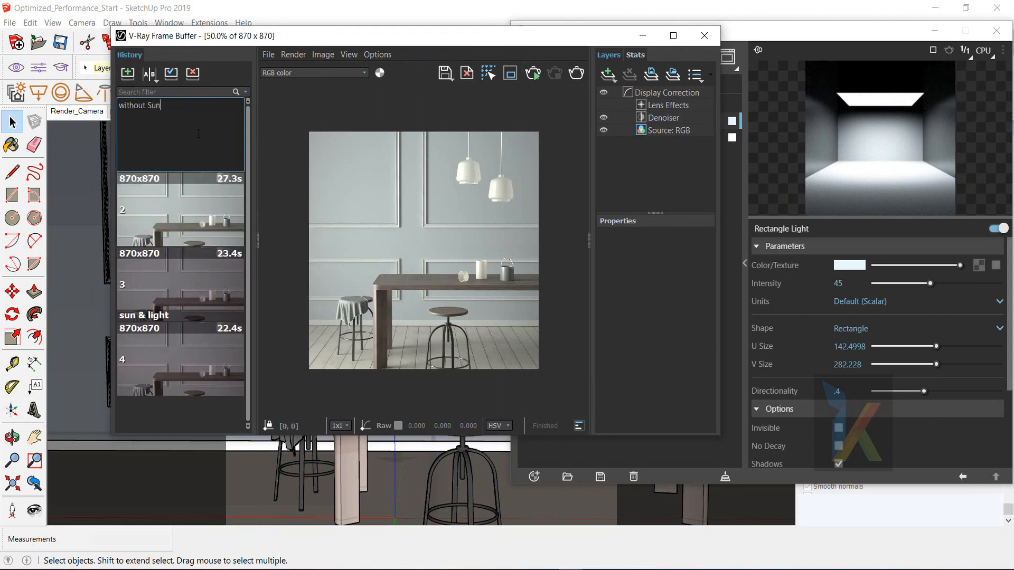
right_click(189, 234)
click(209, 241)
text(Sun)
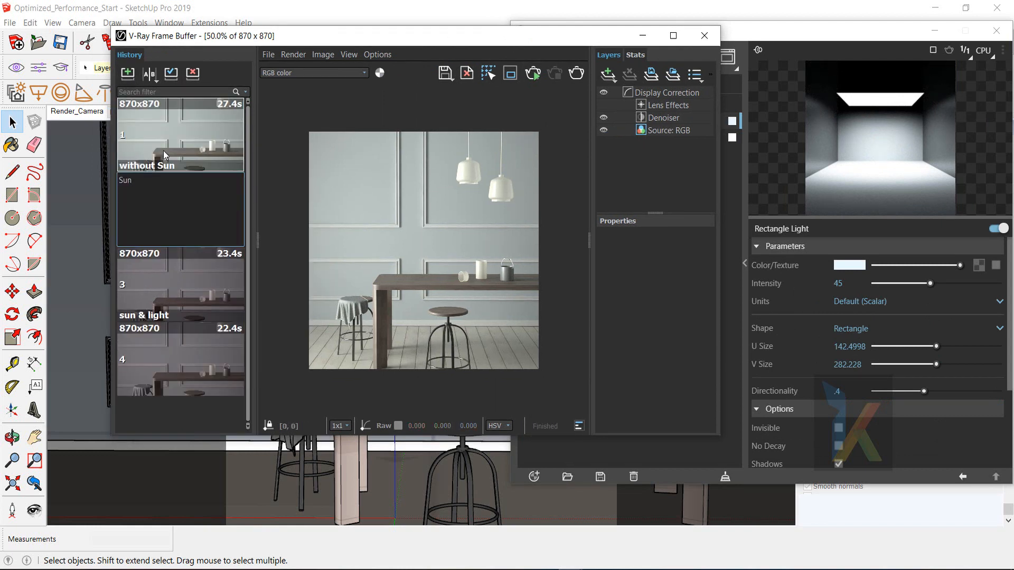
Compare the "without Sun" and "Sun" renders with the A/B split view.
click(150, 74)
click(211, 206)
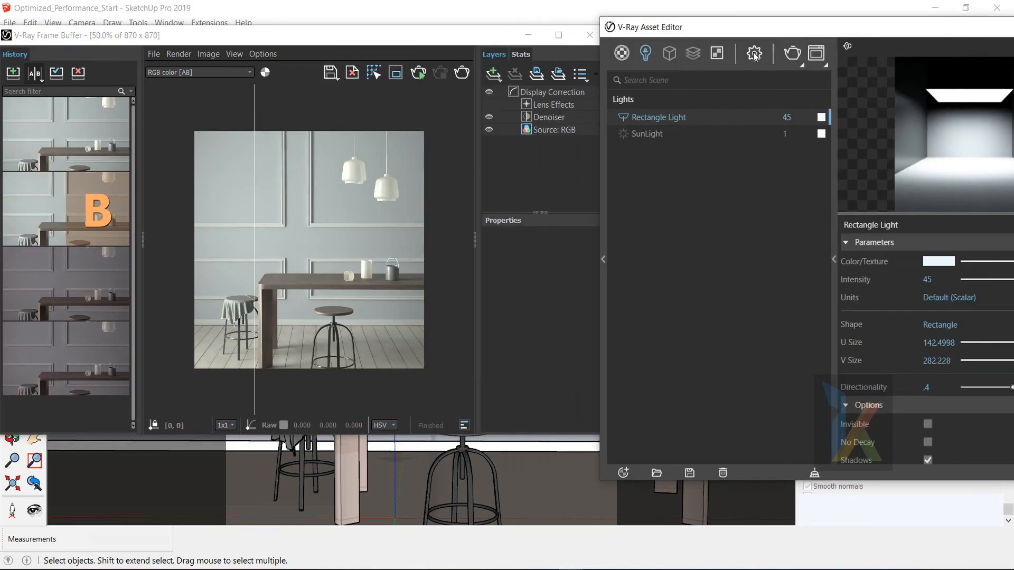
click(754, 52)
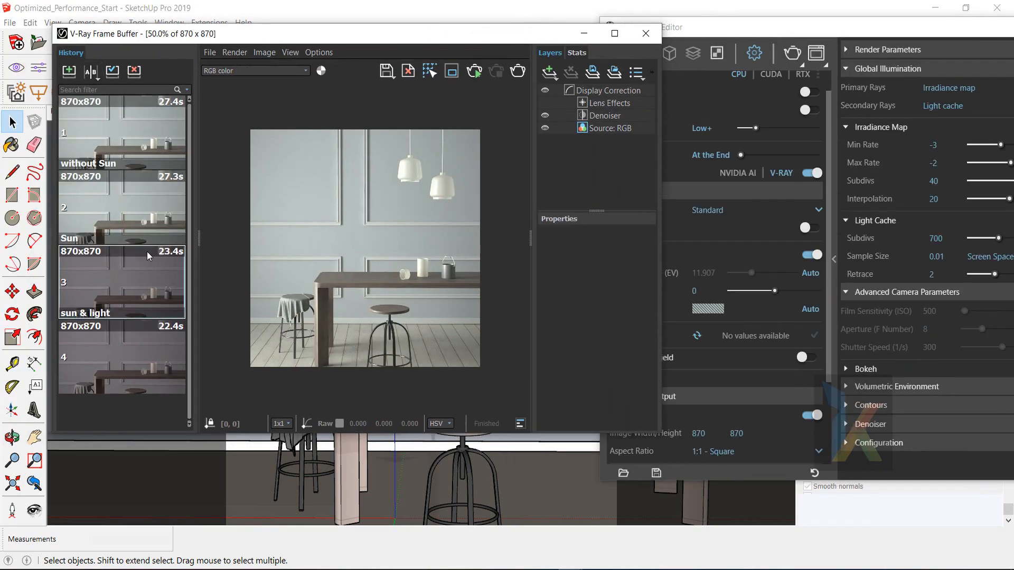
drag(311, 161, 494, 162)
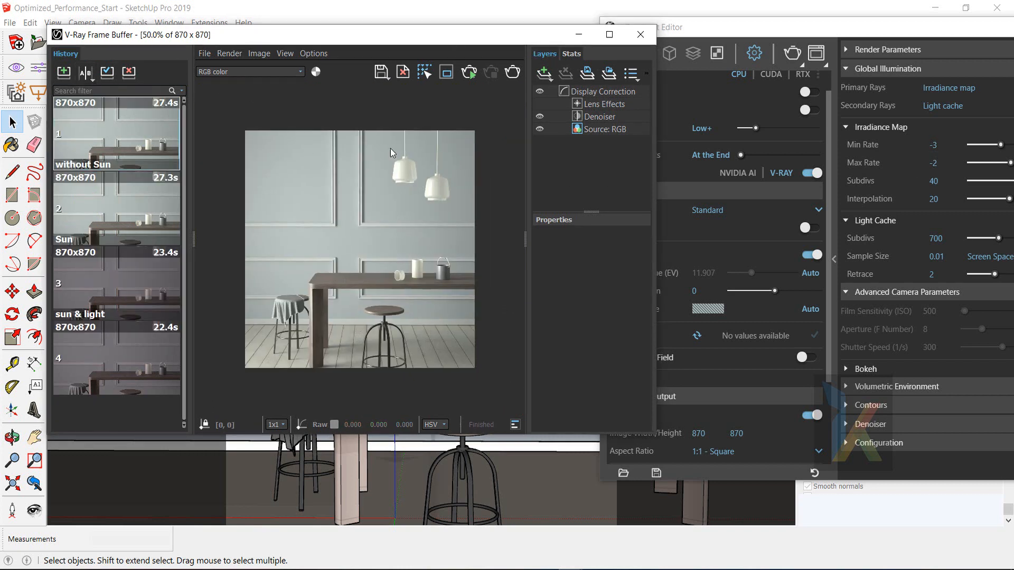
Try an Exposure correction layer with an exposure of 0.188 on the "without Sun" render.
click(551, 74)
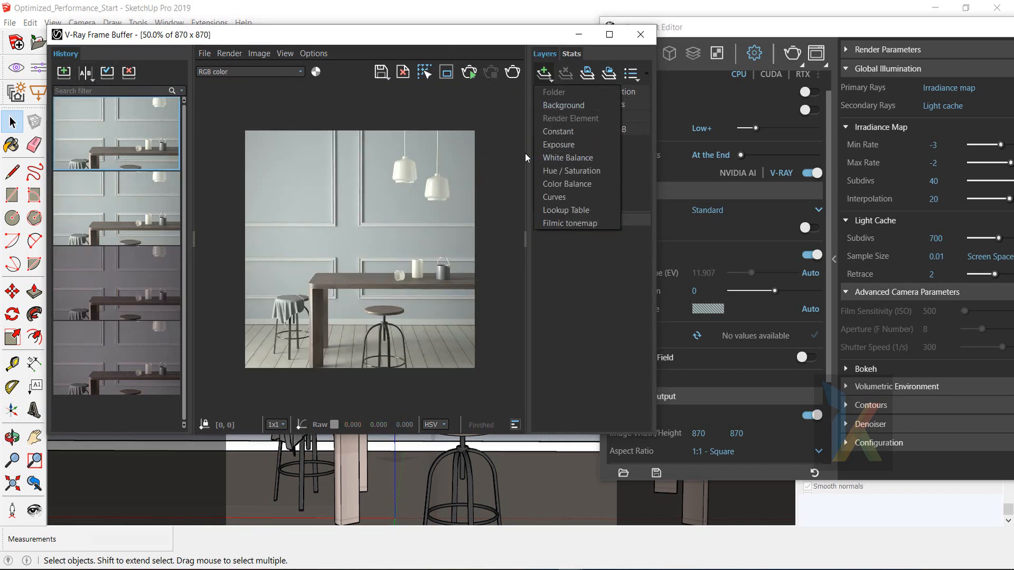
click(561, 147)
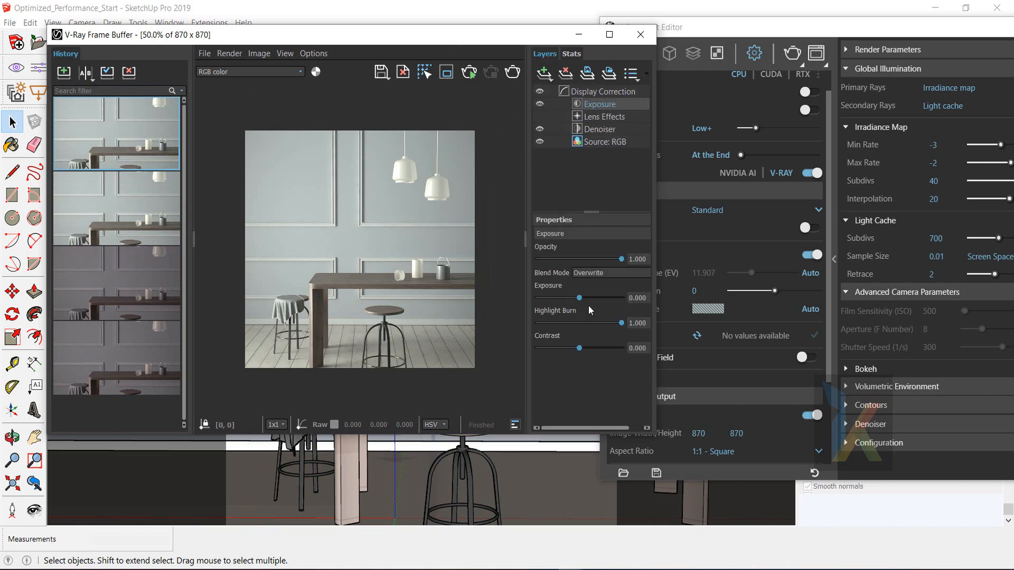
mouse_move(580, 297)
mouse_down()
mouse_move(588, 296)
mouse_move(565, 292)
mouse_move(581, 294)
mouse_up()
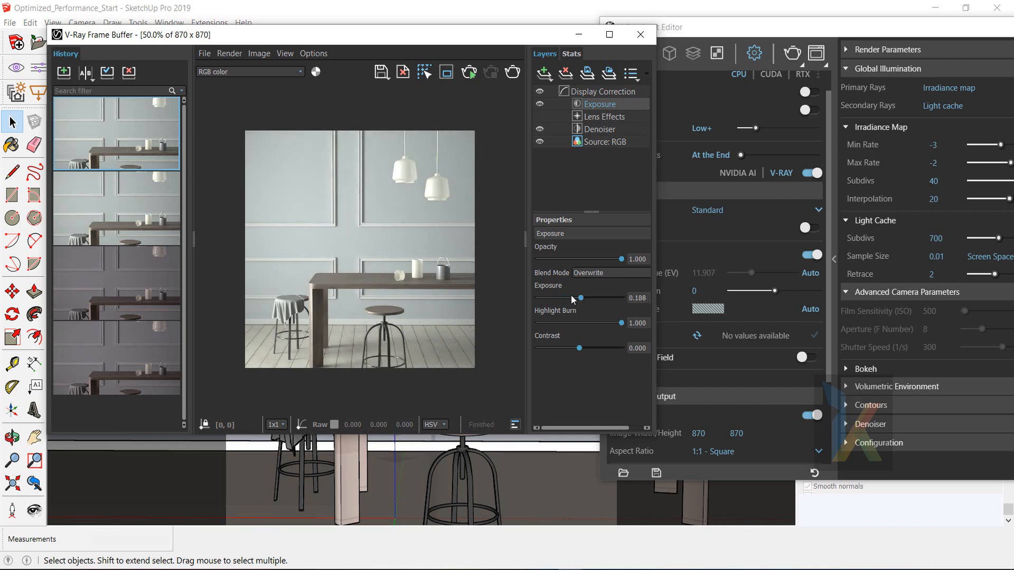
Load the "sun & light" render from the history and add an Exposure layer with an exposure of 1.375.
double_click(142, 286)
click(545, 78)
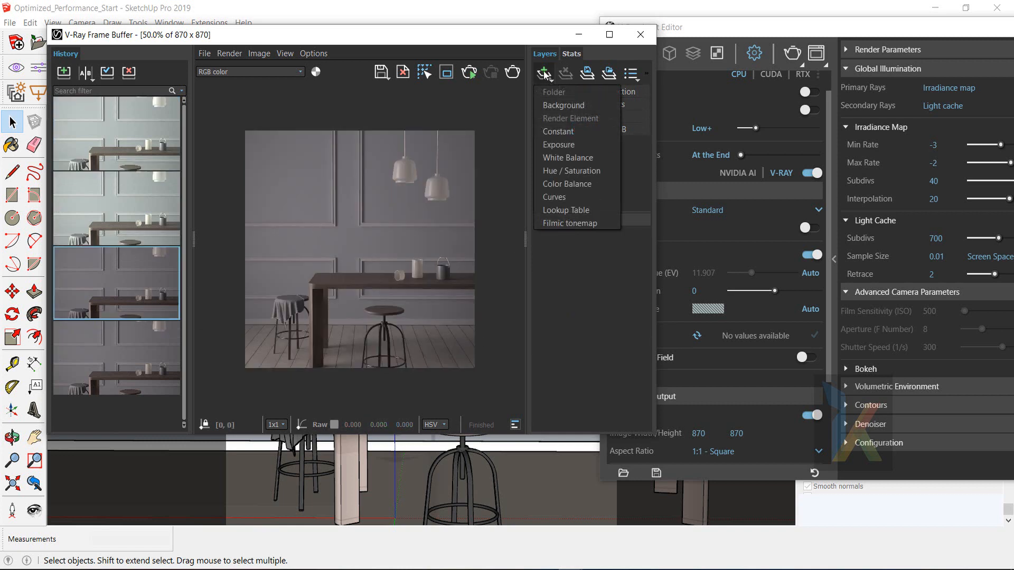
click(554, 147)
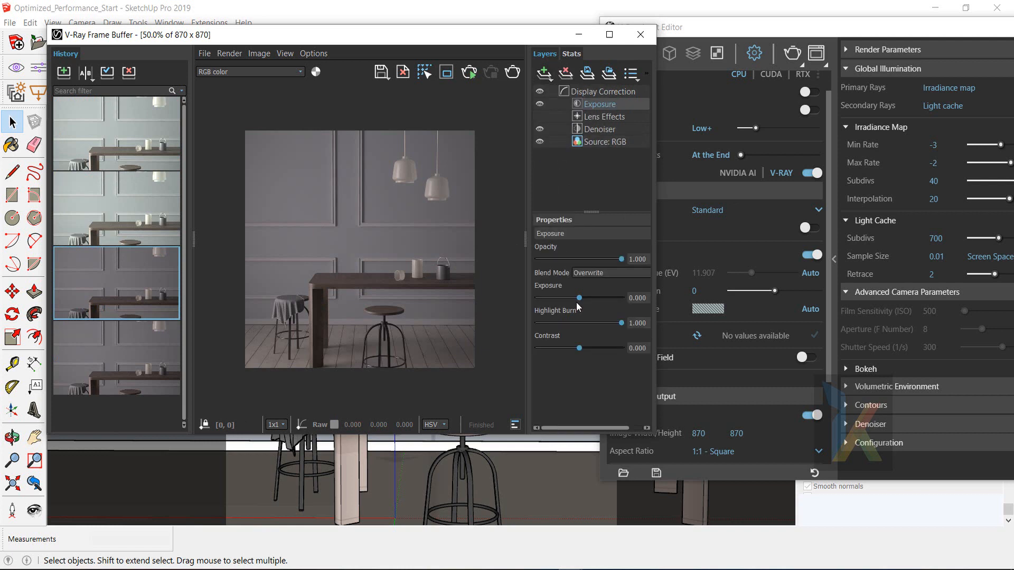
drag(581, 298, 590, 299)
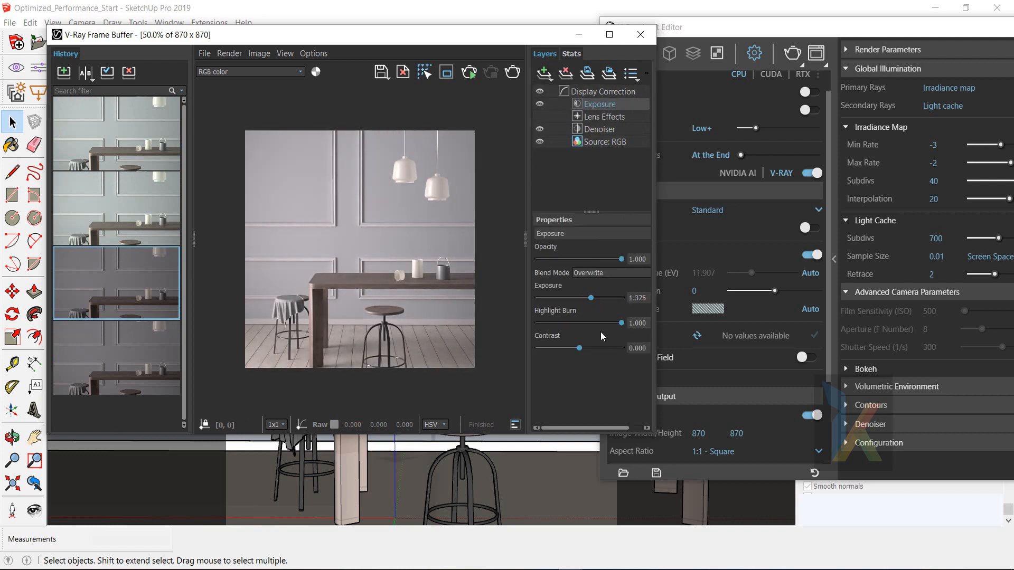
Add a White Balance layer to the "sun & light" render and set its temperature to about 6019.
click(544, 74)
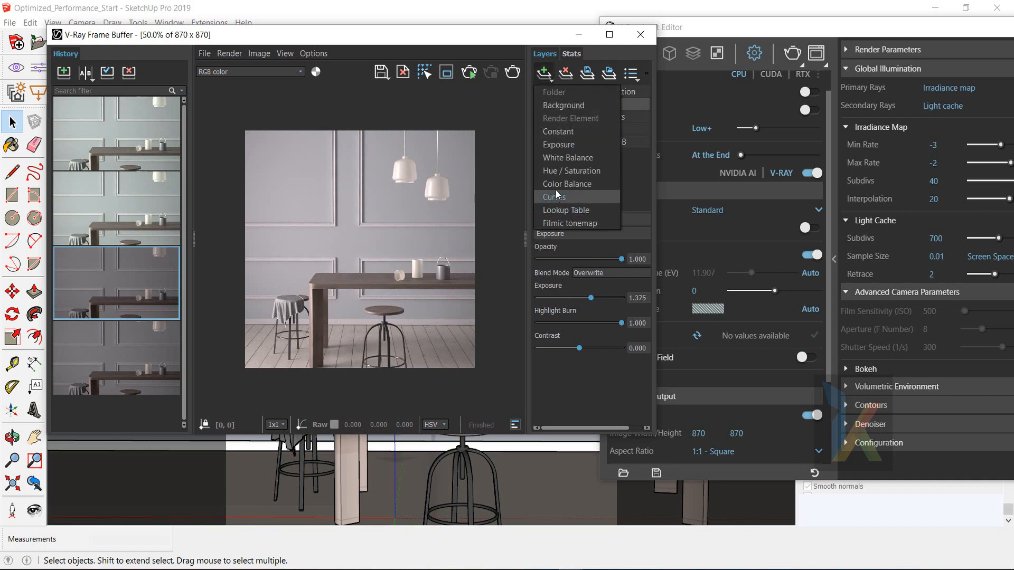
click(557, 158)
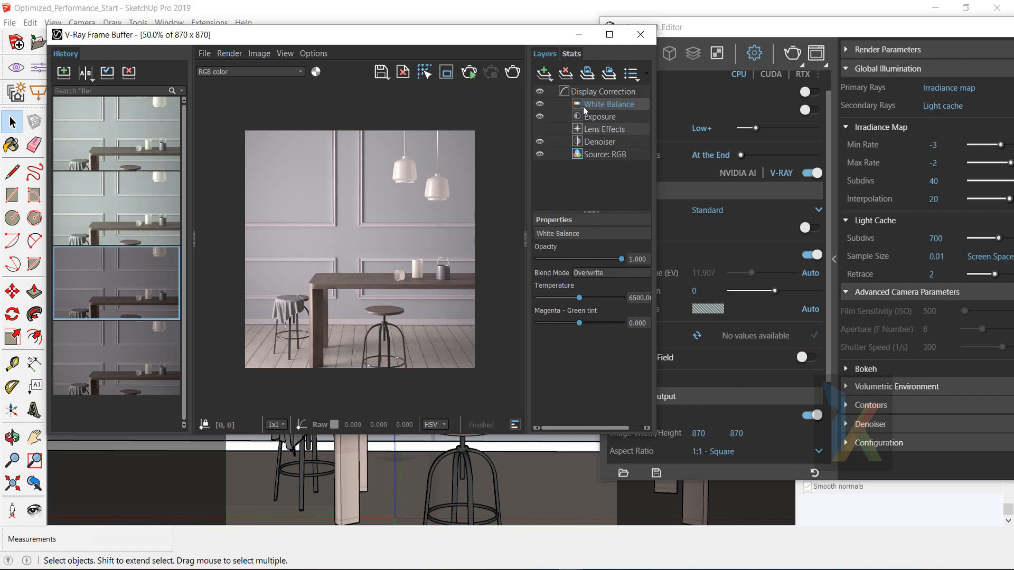
drag(579, 298, 574, 299)
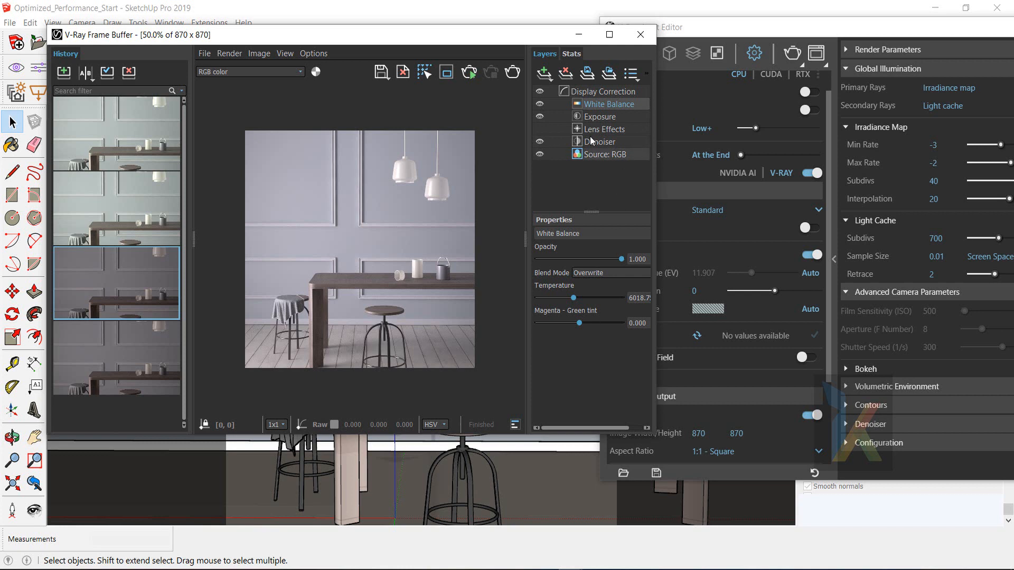
Set the Exposure layer's exposure to 1.688 and save the corrected "sun & light" render to the history.
click(596, 117)
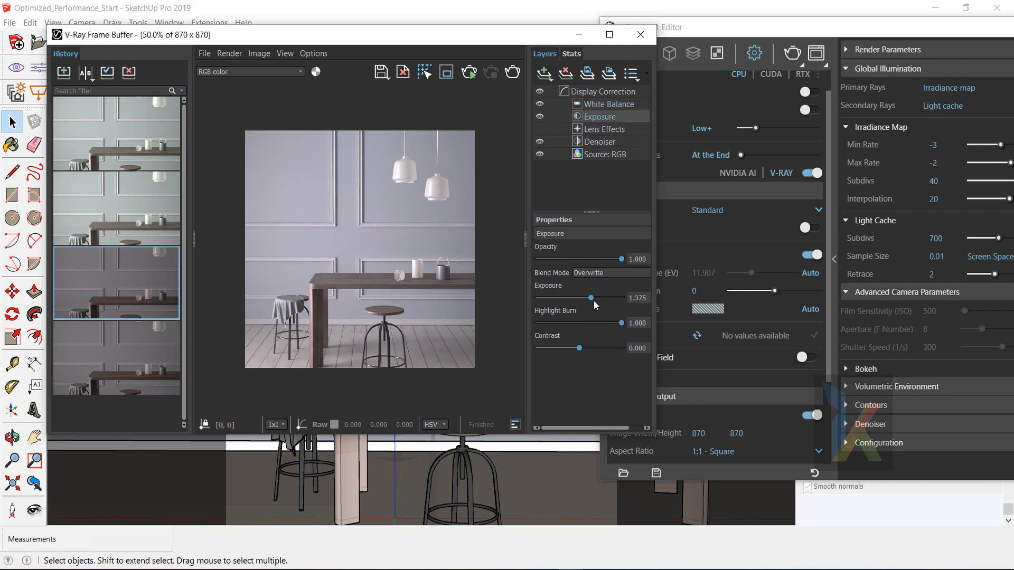
drag(593, 301, 594, 297)
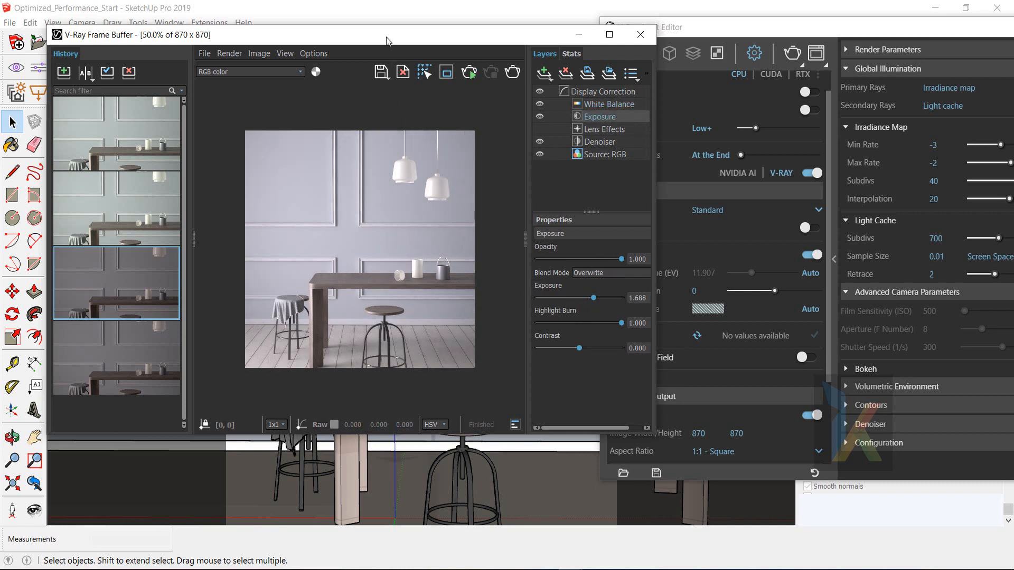
drag(386, 38, 468, 41)
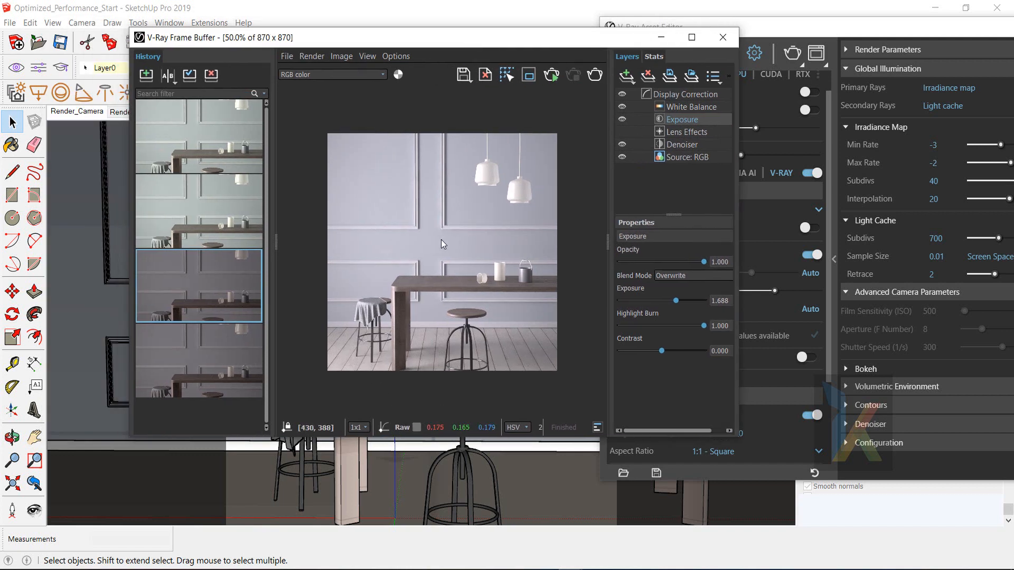
click(146, 76)
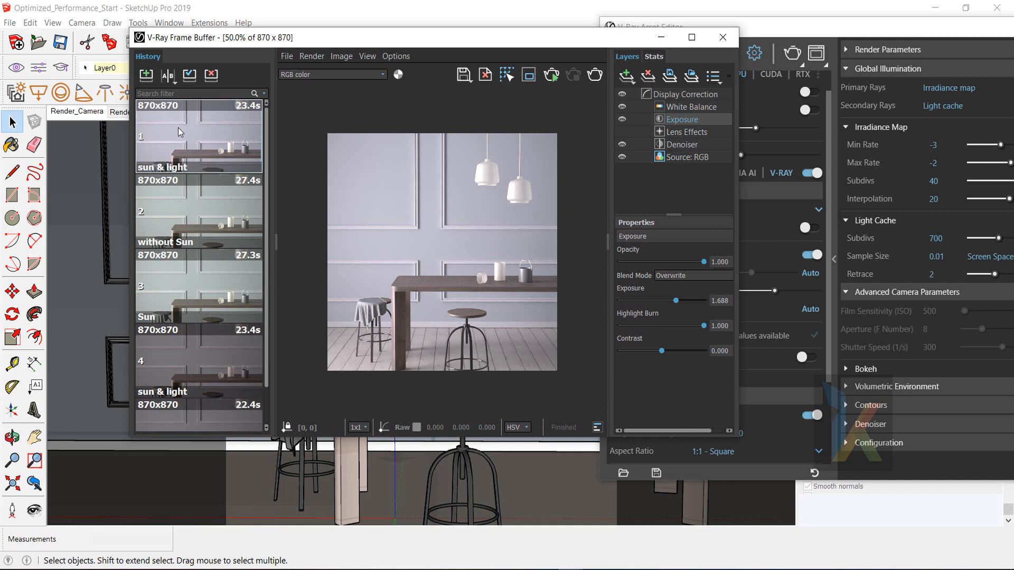
Compare the corrected "sun & light" render with its uncorrected version in the A/B split view.
click(173, 78)
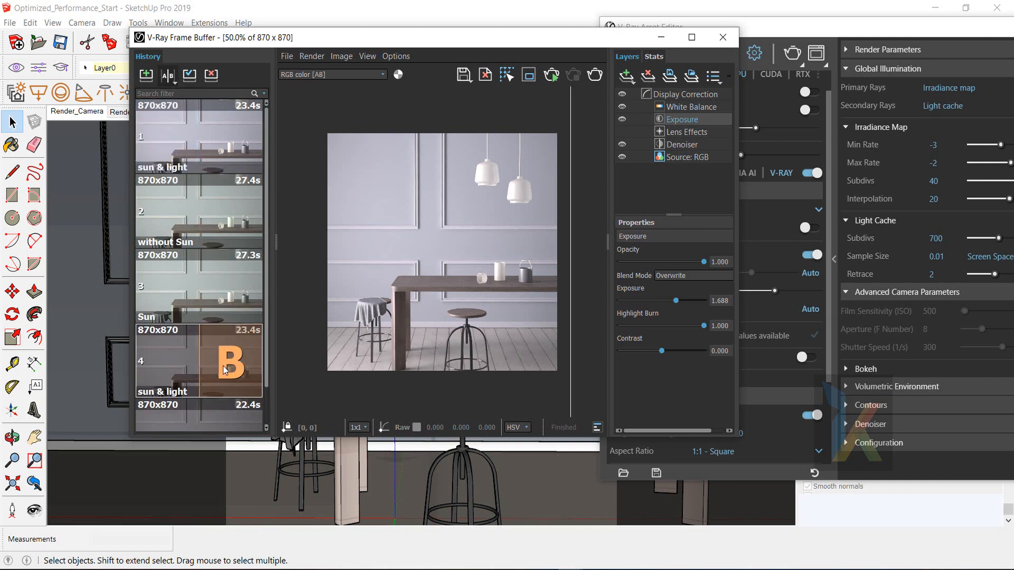
drag(570, 127, 522, 136)
click(249, 353)
click(169, 135)
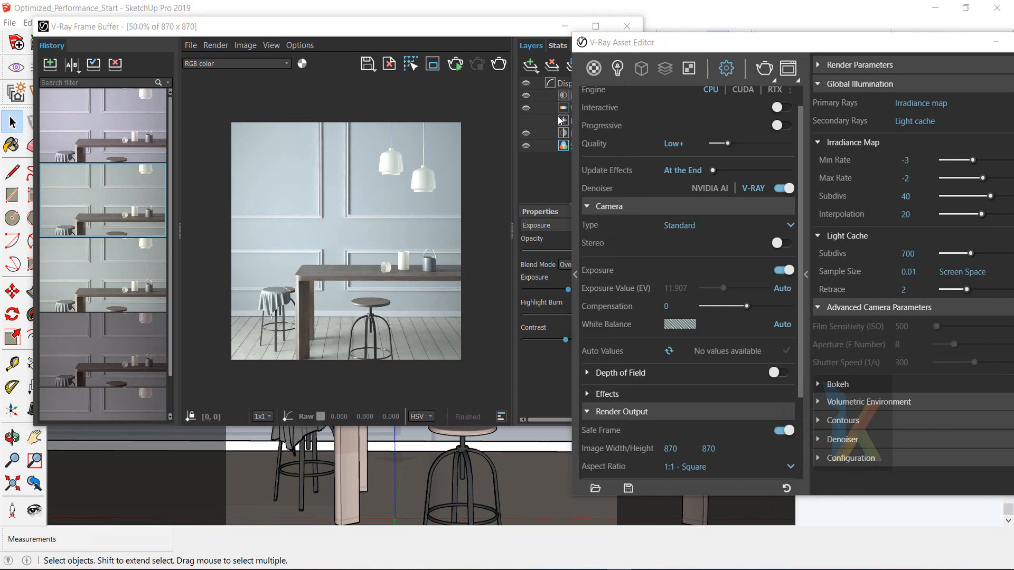
drag(684, 49, 406, 89)
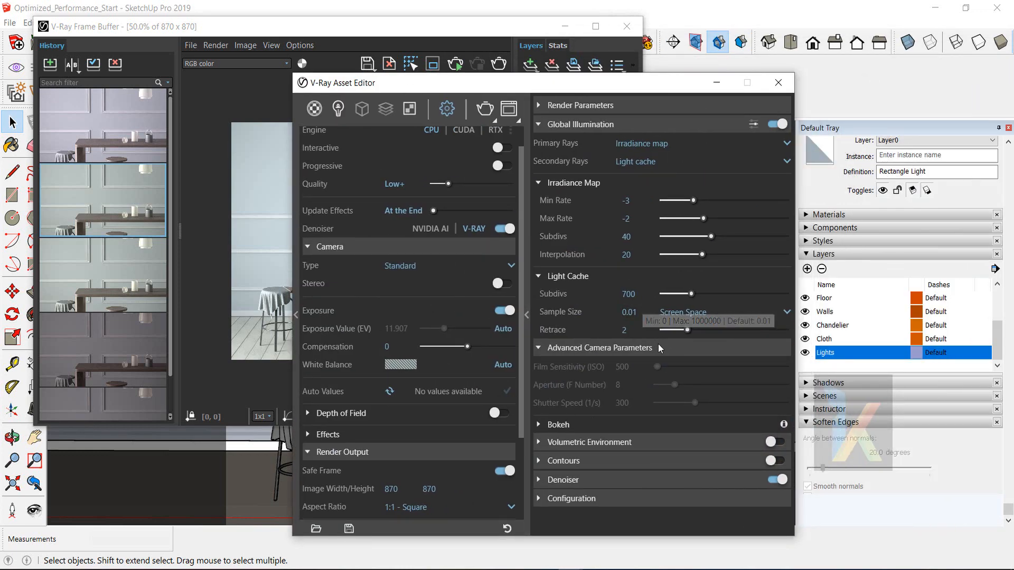
drag(521, 86, 610, 75)
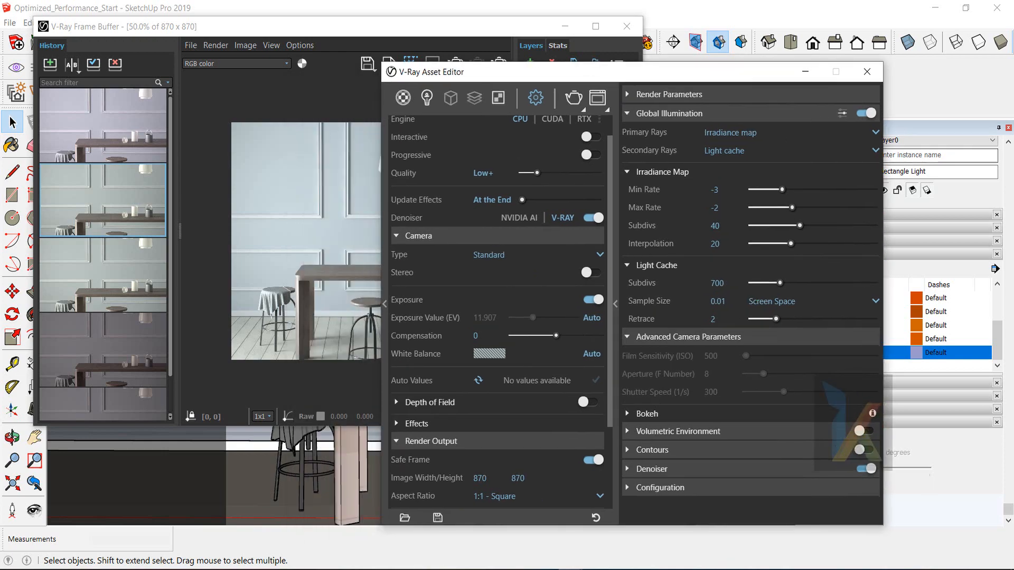